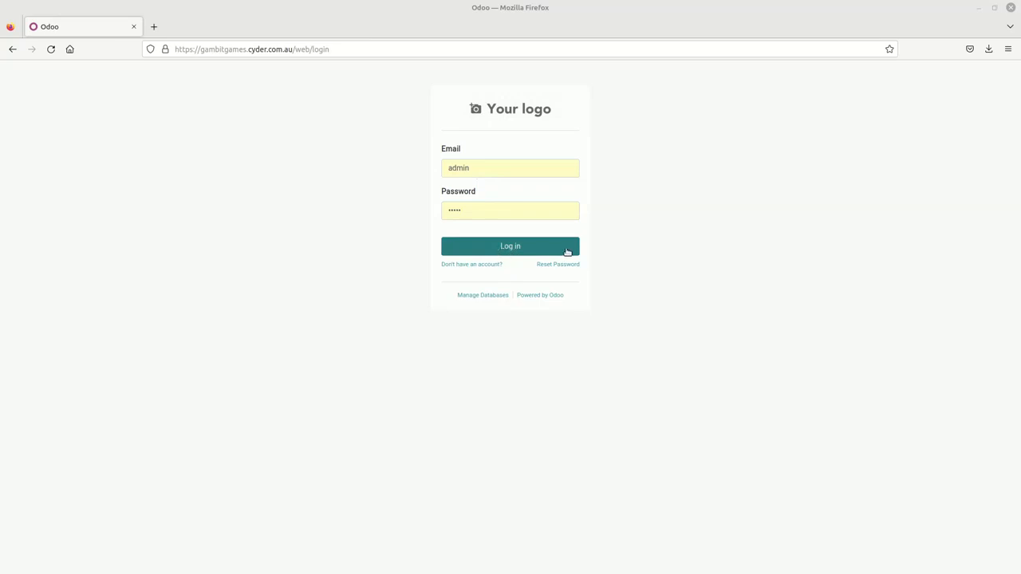
# Step: Log in to the Odoo database as the administrator
pyautogui.click(516, 248)
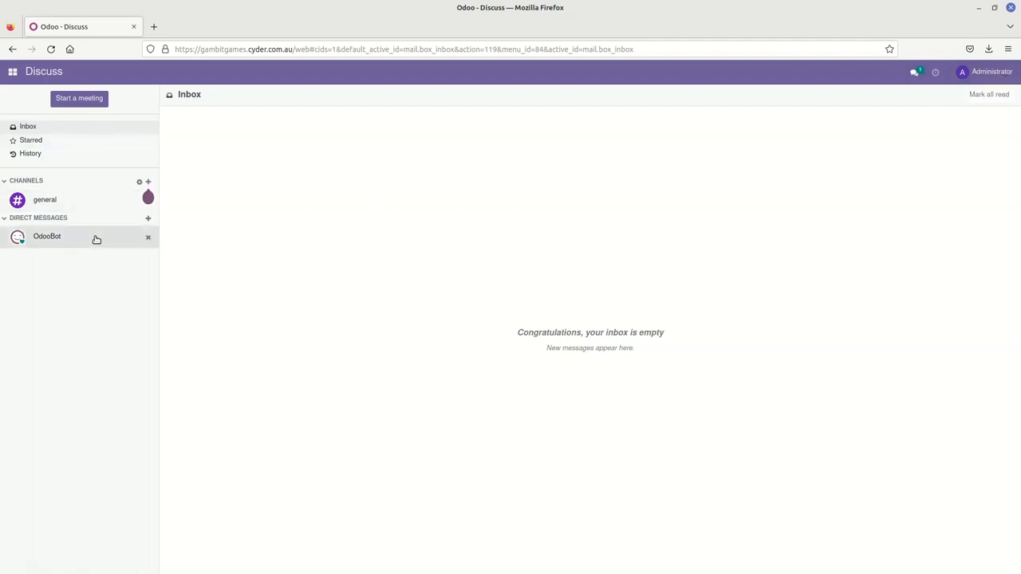
# Step: Open the Administrator record from the Users list in Settings
pyautogui.click(989, 72)
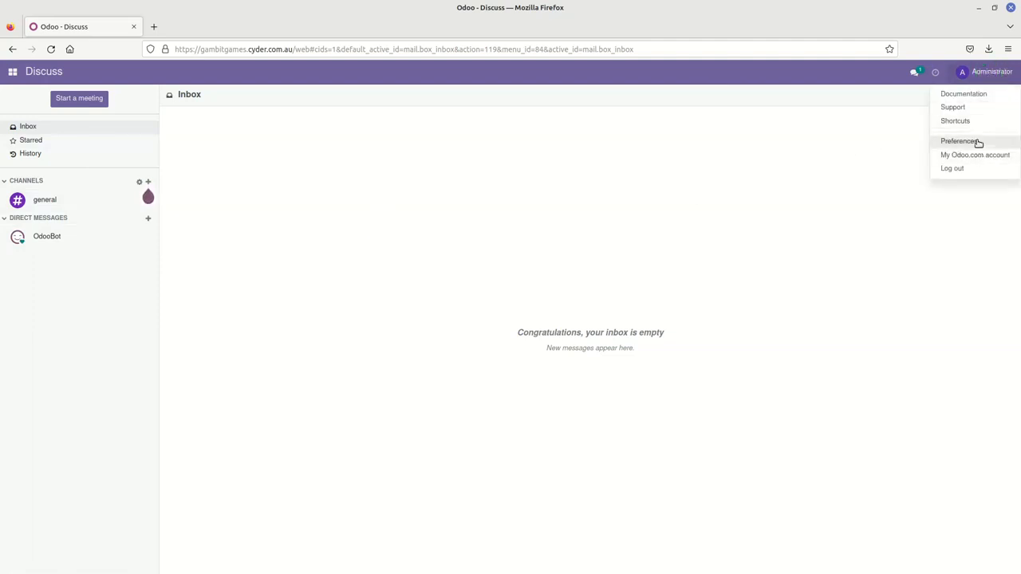
pyautogui.click(518, 155)
pyautogui.click(13, 72)
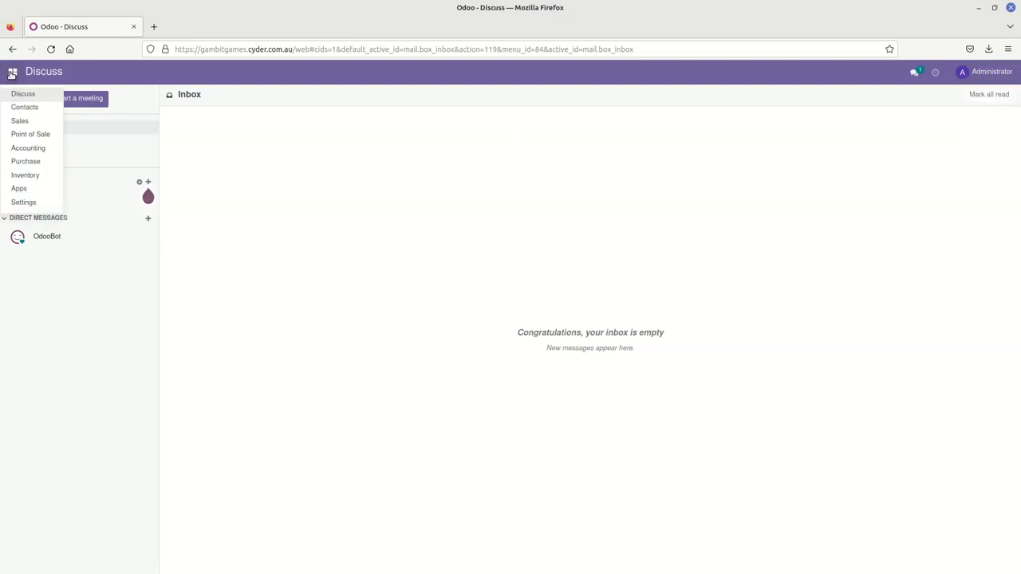
pyautogui.click(19, 204)
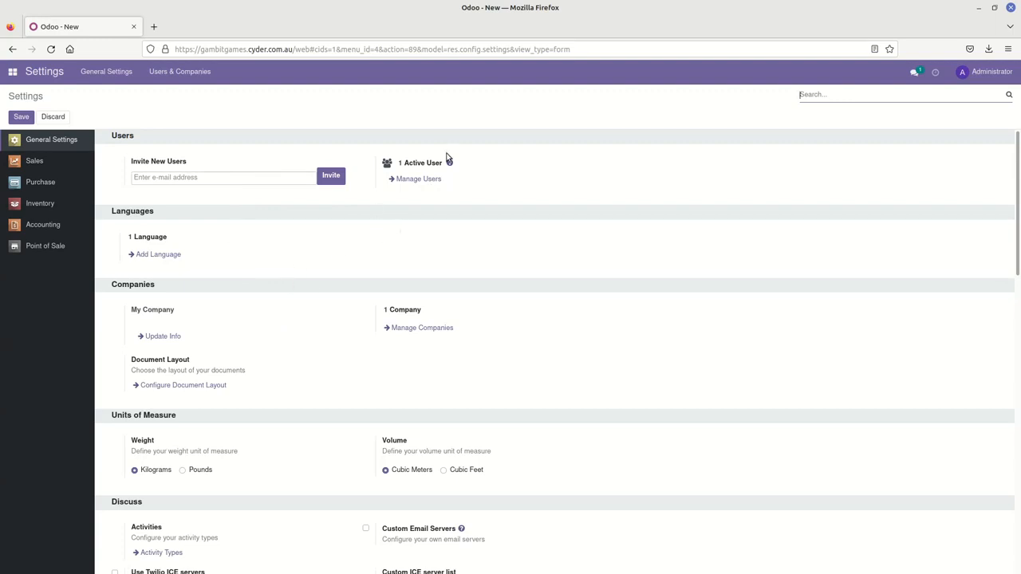
pyautogui.click(418, 180)
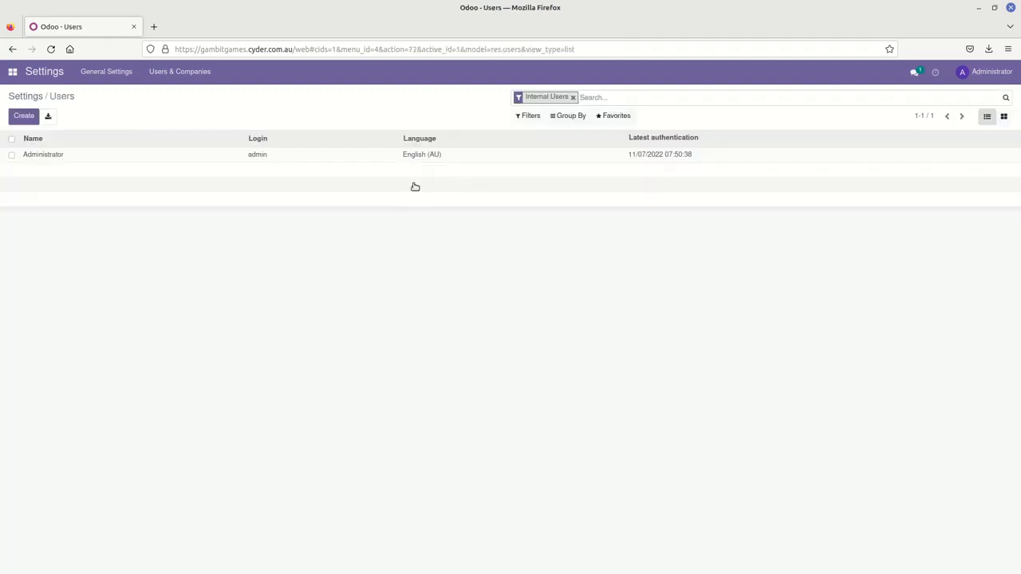
pyautogui.click(63, 156)
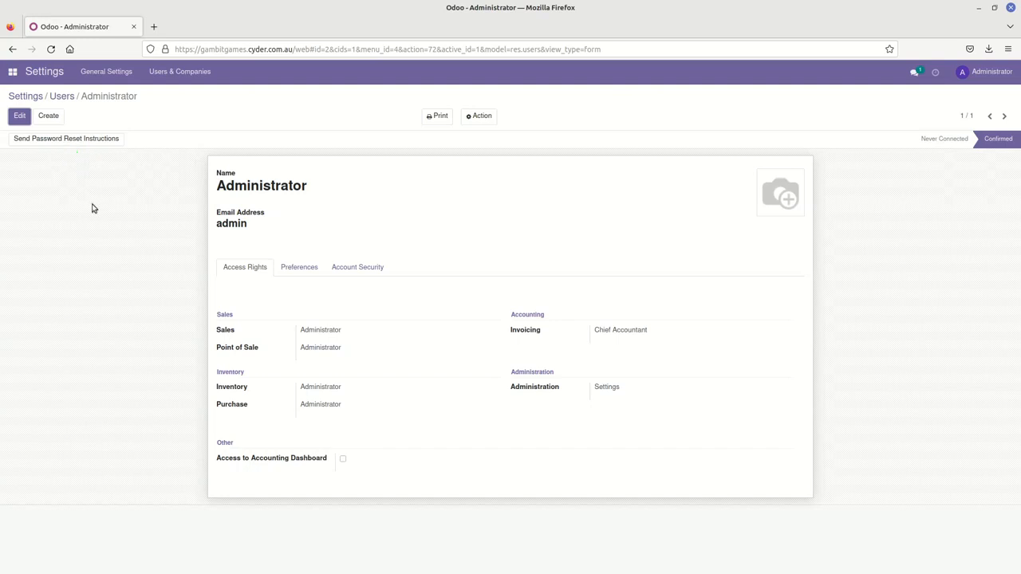
# Step: Replace the Administrator's name and email with the new person's name and gambitgames e-mail
pyautogui.click(15, 114)
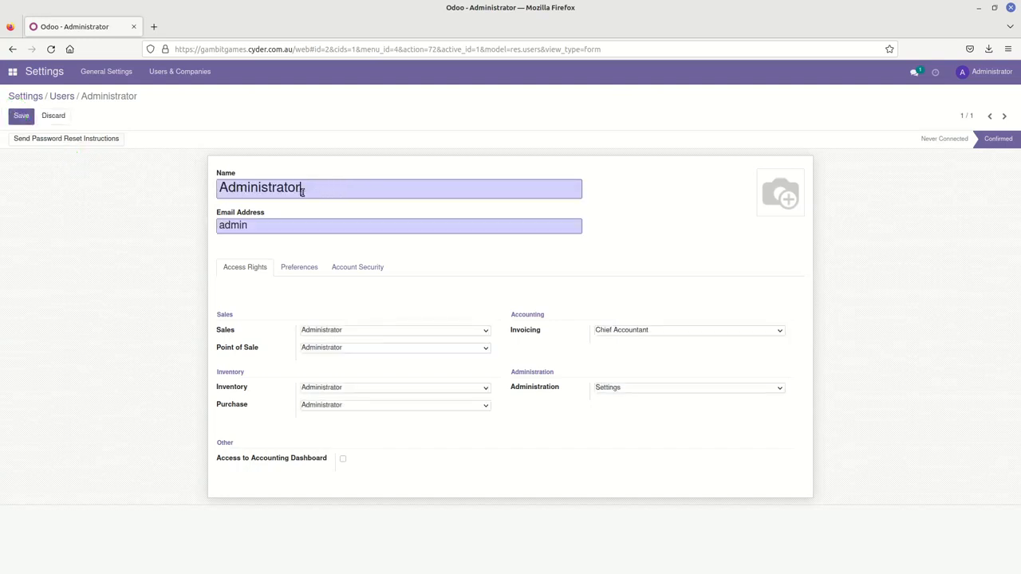
pyautogui.click(375, 190)
pyautogui.moveTo(319, 188); pyautogui.dragTo(215, 186)
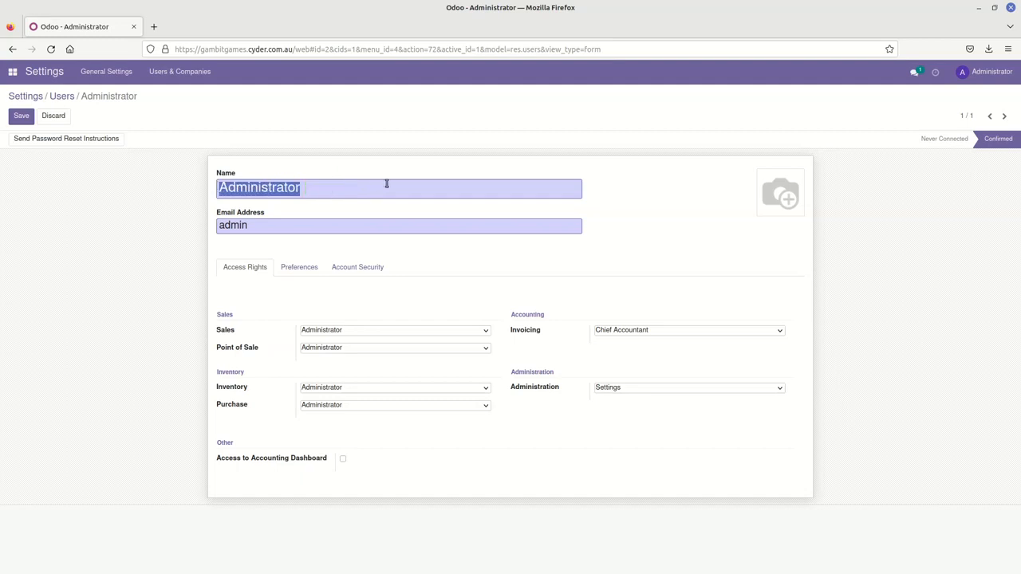
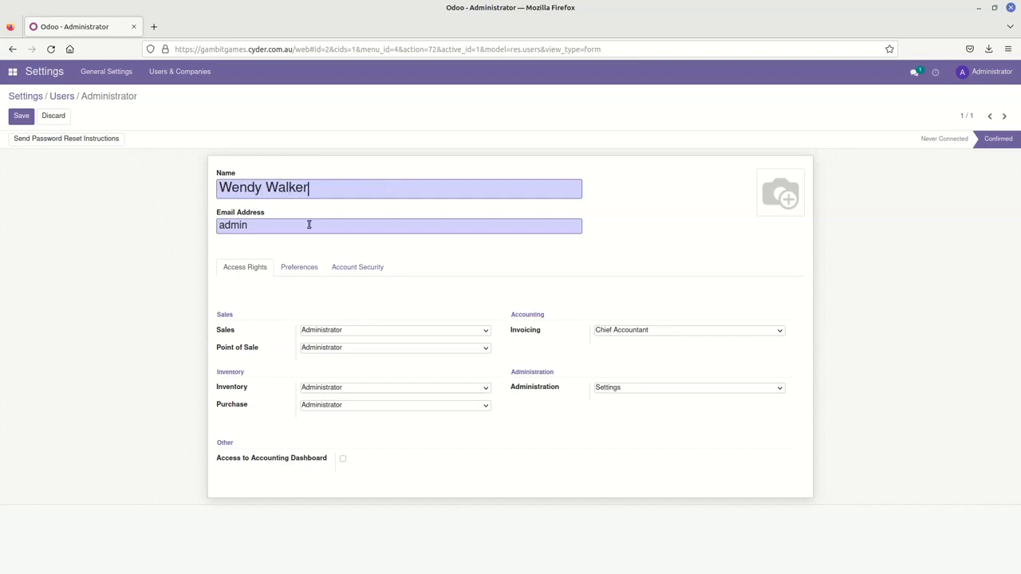
pyautogui.doubleClick(255, 225)
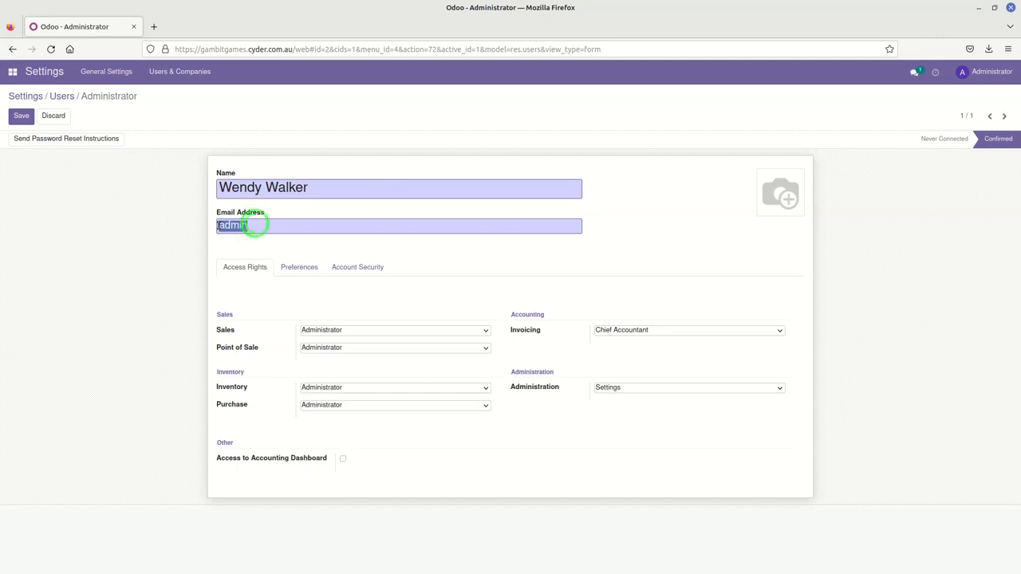
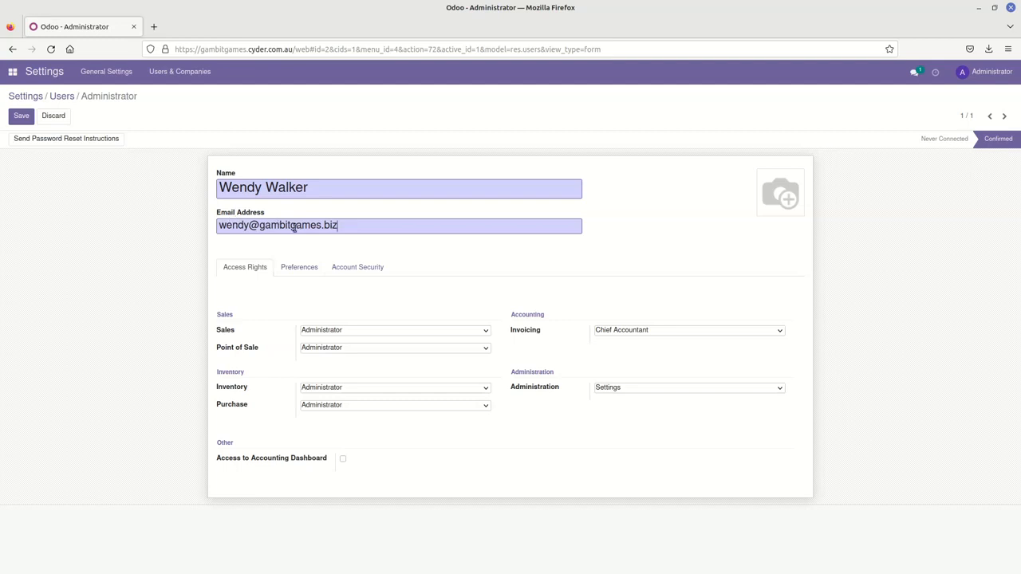
# Step: Cut and re-paste the new e-mail address into the field, then save the user record
pyautogui.click(21, 118)
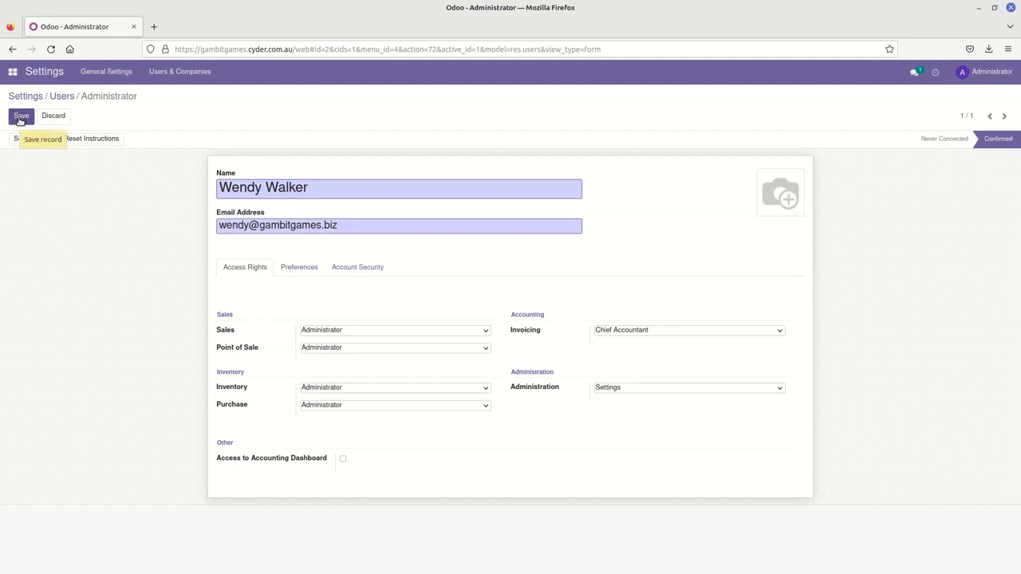
pyautogui.moveTo(347, 229); pyautogui.dragTo(222, 226)
pyautogui.rightClick(260, 226)
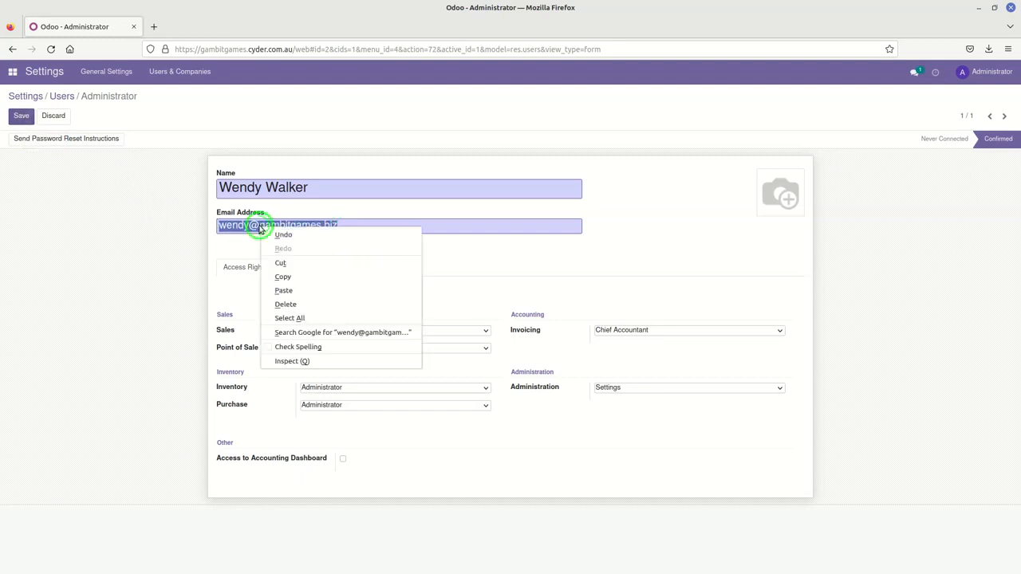
pyautogui.click(280, 263)
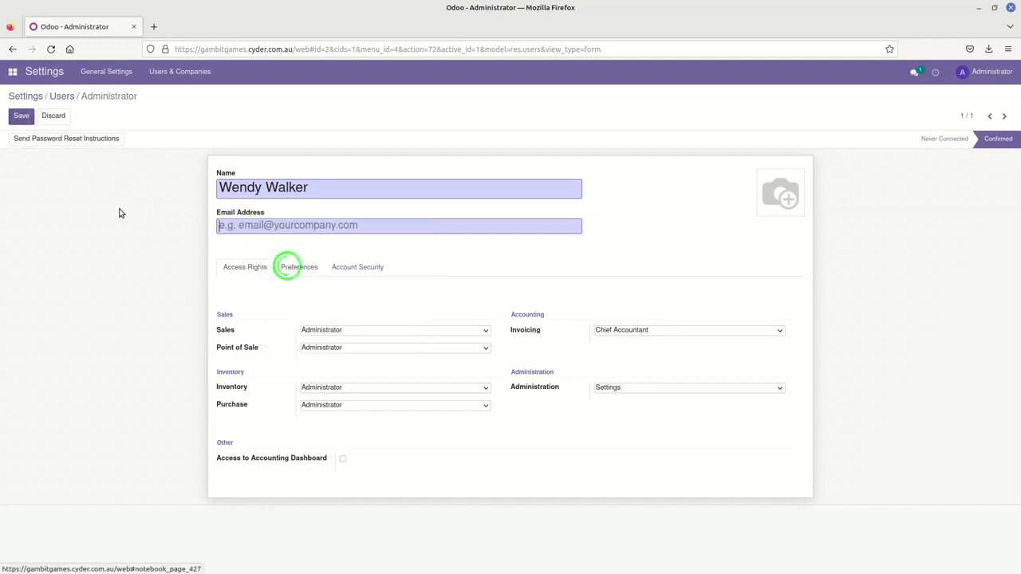
pyautogui.rightClick(265, 226)
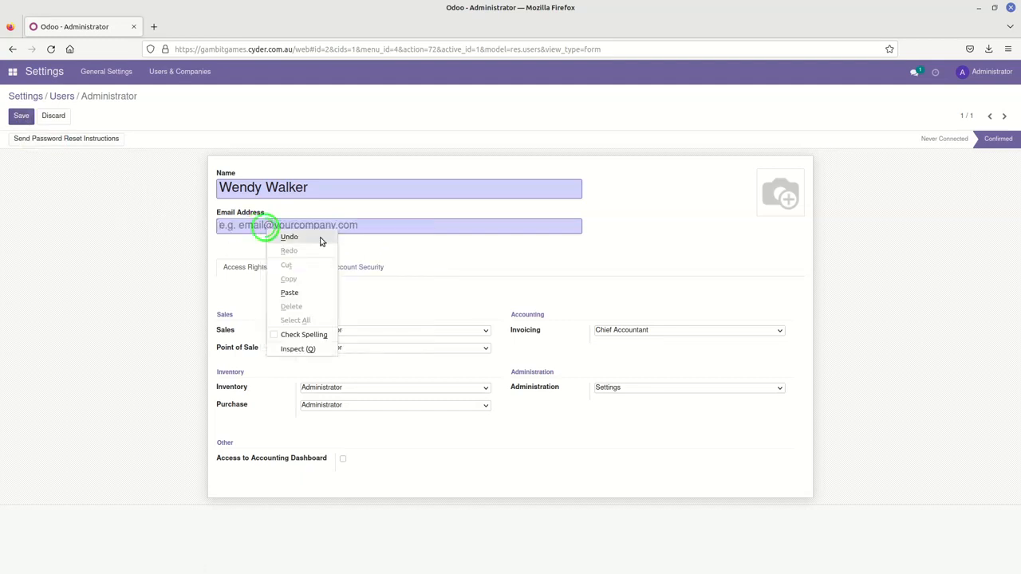
pyautogui.click(314, 293)
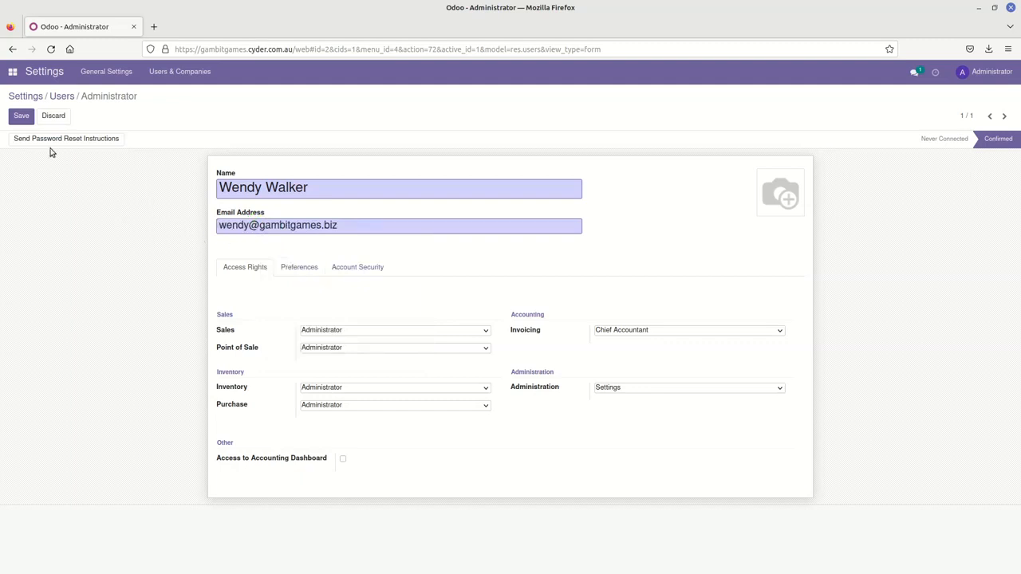
pyautogui.click(22, 118)
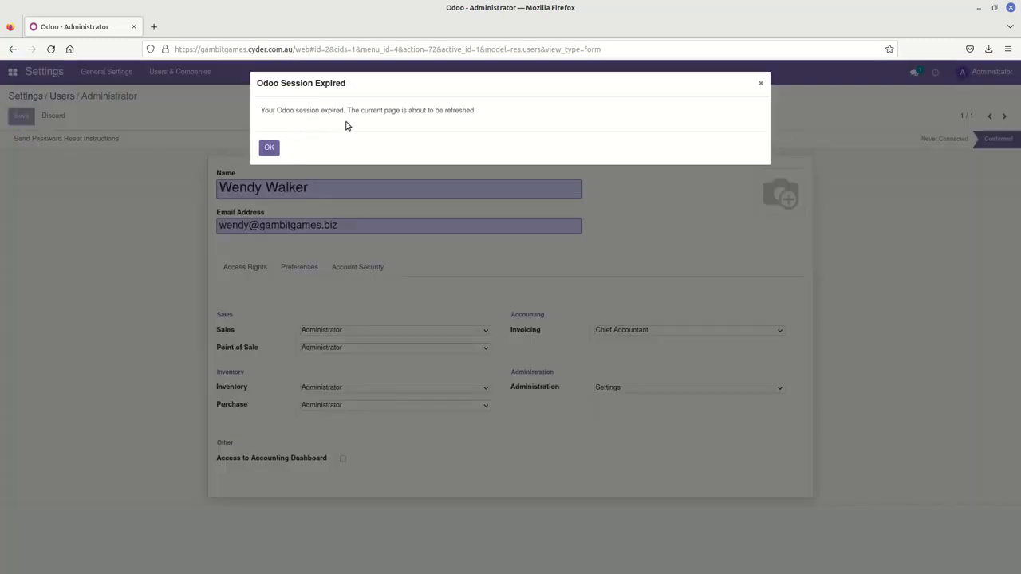
# Step: Reload after the session expiry and log in with the new company e-mail, not saving the login
pyautogui.click(271, 149)
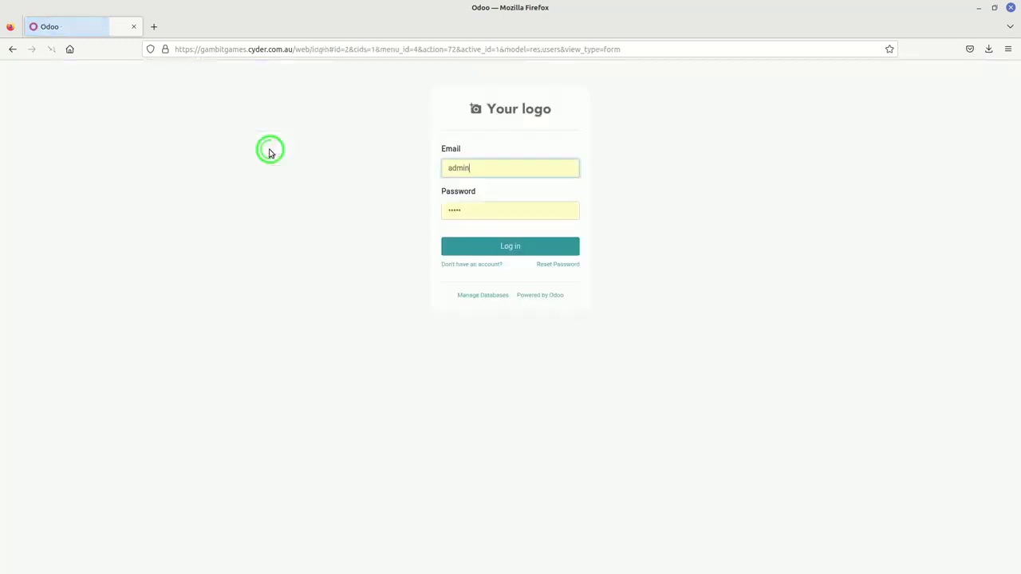
pyautogui.doubleClick(474, 166)
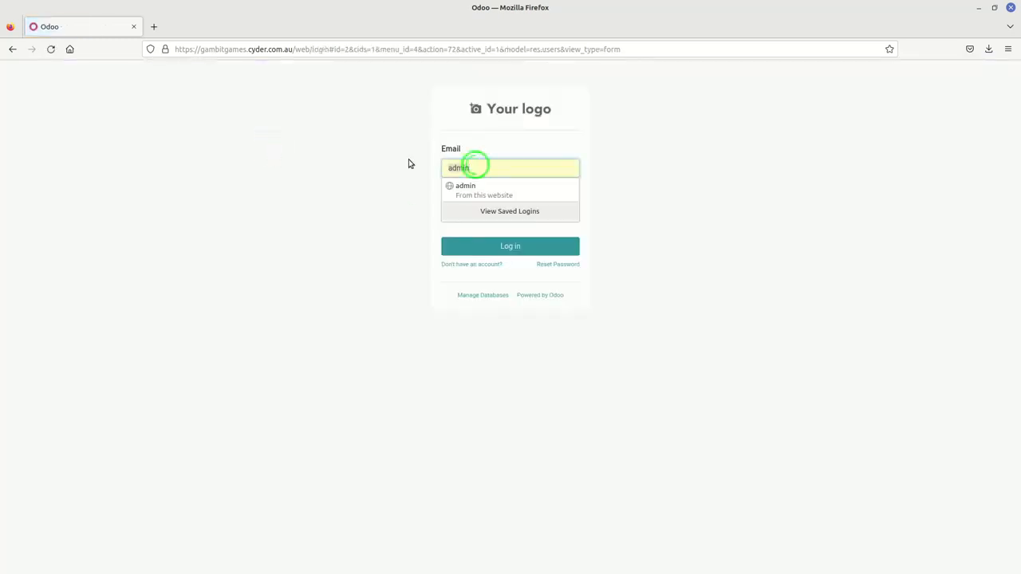
pyautogui.hotkey('ctrl', 'v')
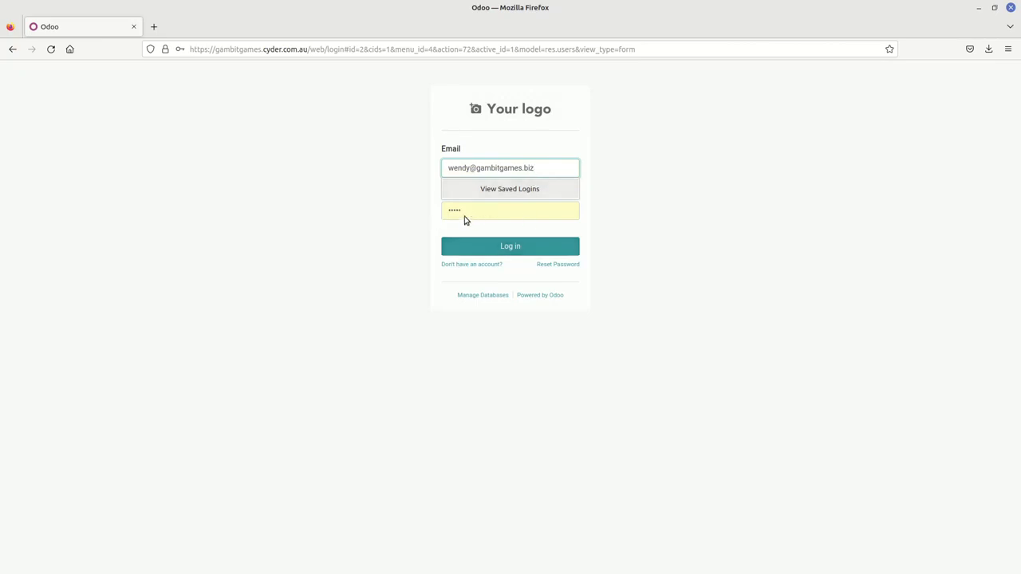
pyautogui.click(620, 223)
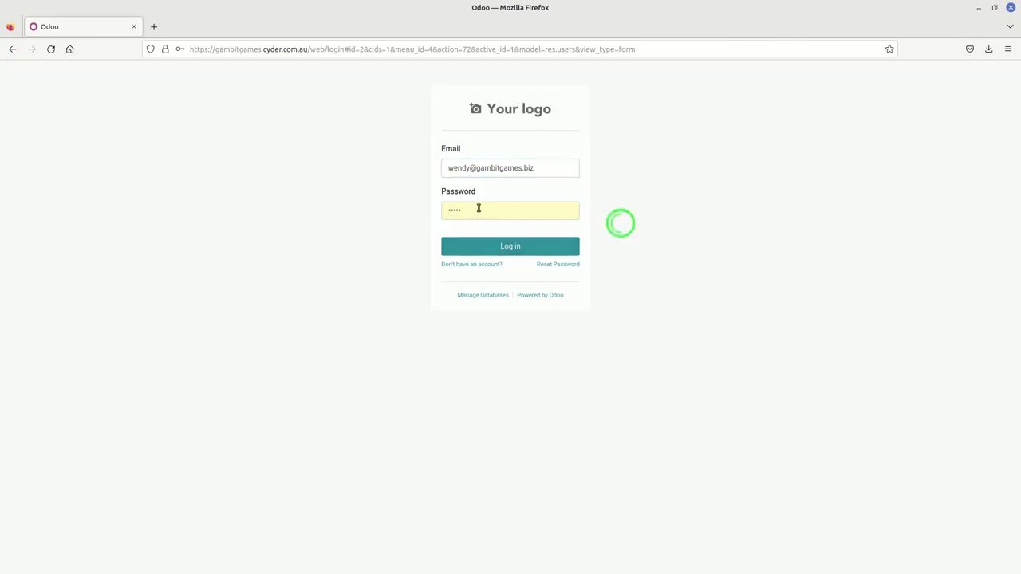
pyautogui.click(497, 249)
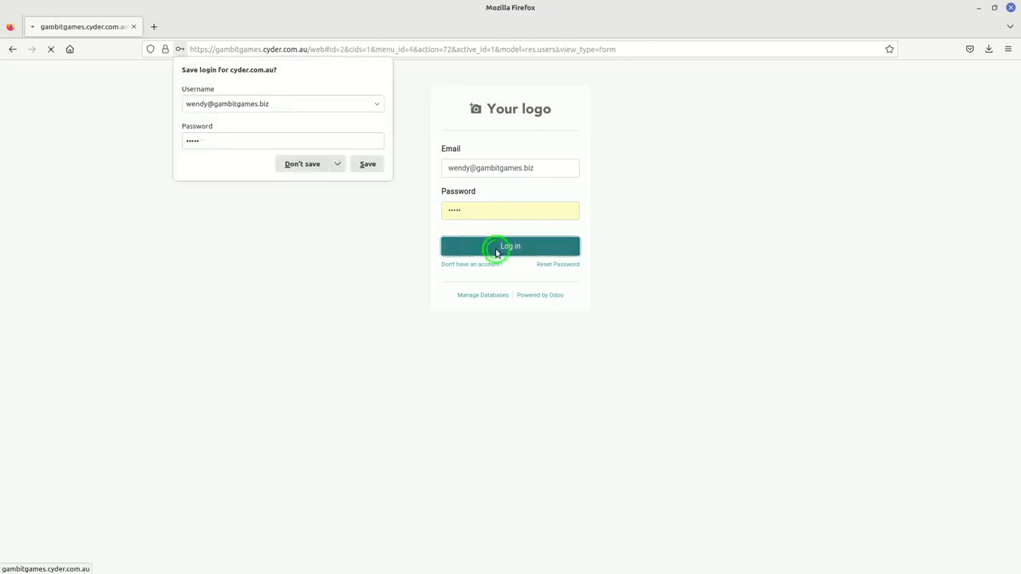
pyautogui.click(295, 165)
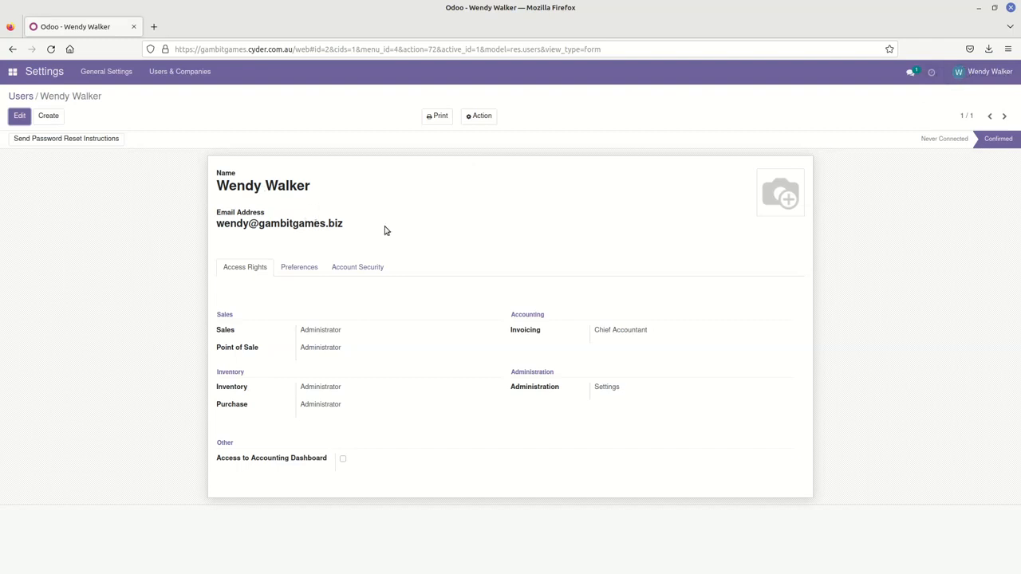
# Step: Set a new password for the user through the Change Password action
pyautogui.click(484, 117)
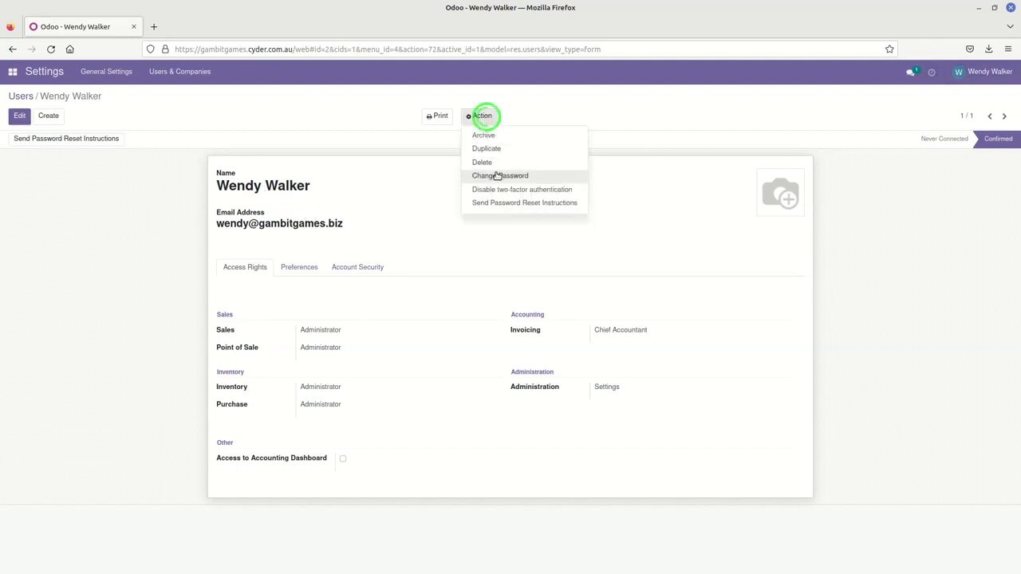
pyautogui.click(496, 176)
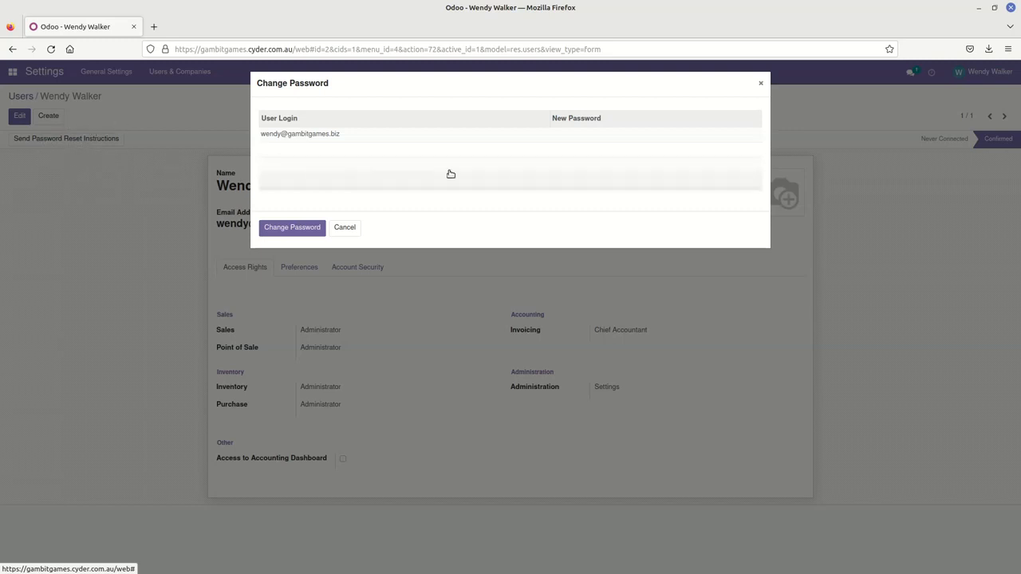
pyautogui.click(605, 138)
pyautogui.click(573, 134)
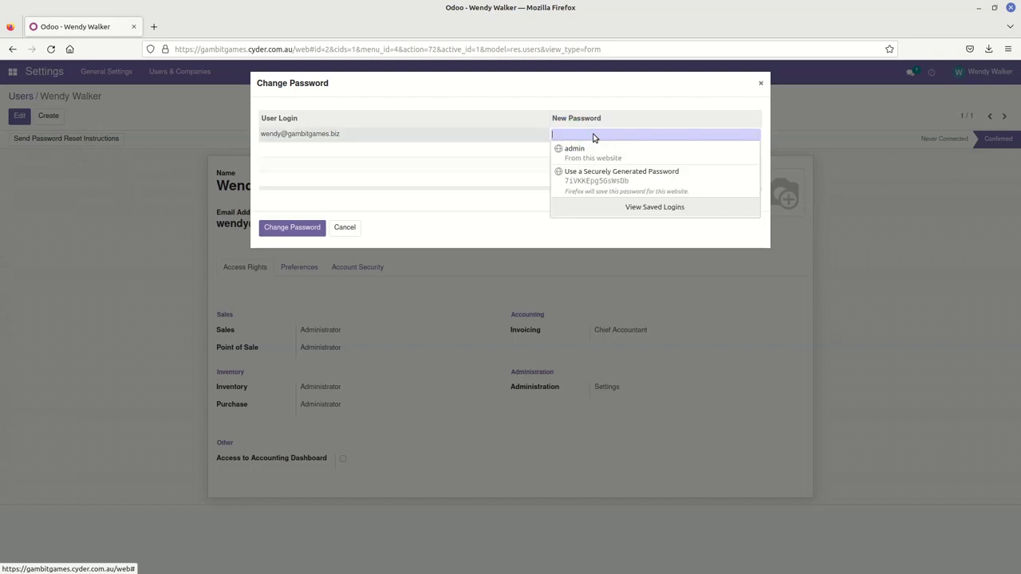
pyautogui.write('••')
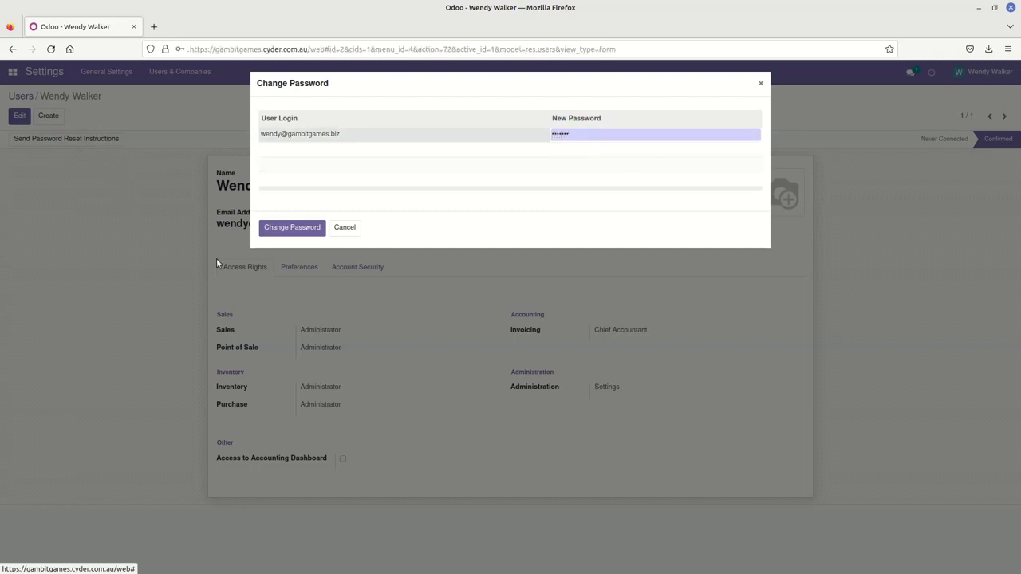
pyautogui.click(290, 229)
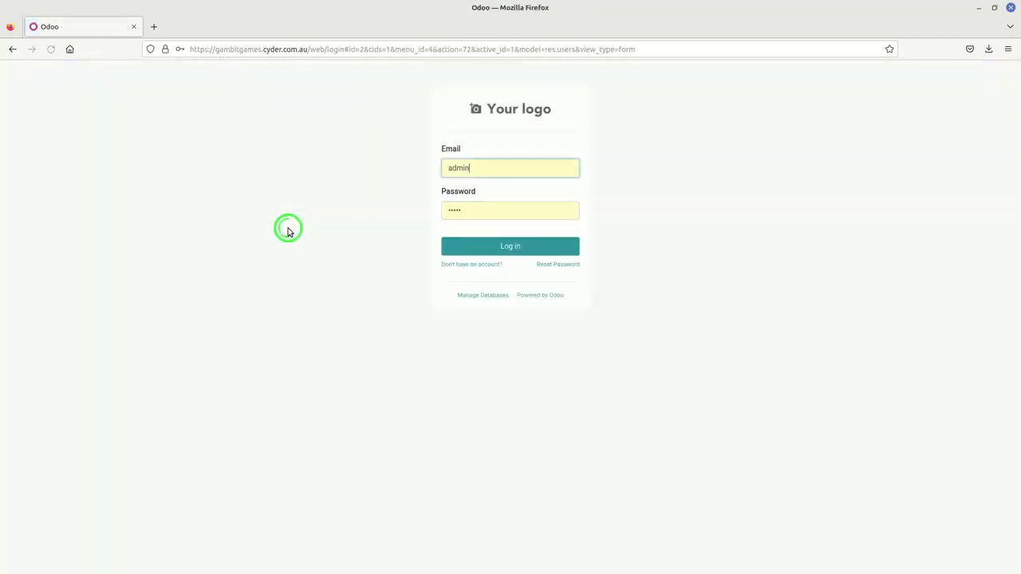
# Step: Log in with the pasted company e-mail and the new password, declining to save credentials
pyautogui.click(481, 167)
pyautogui.rightClick(463, 168)
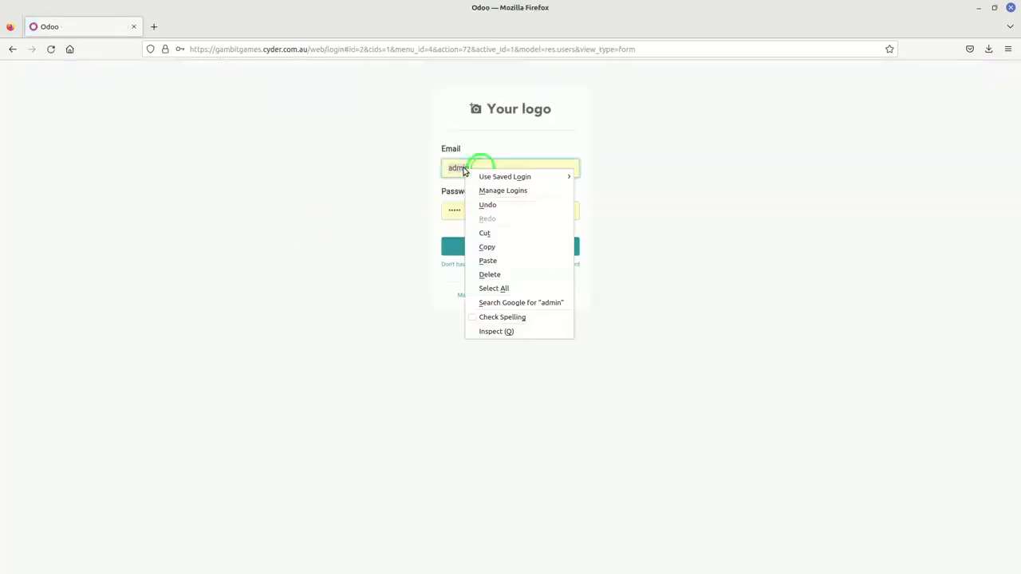
pyautogui.click(501, 261)
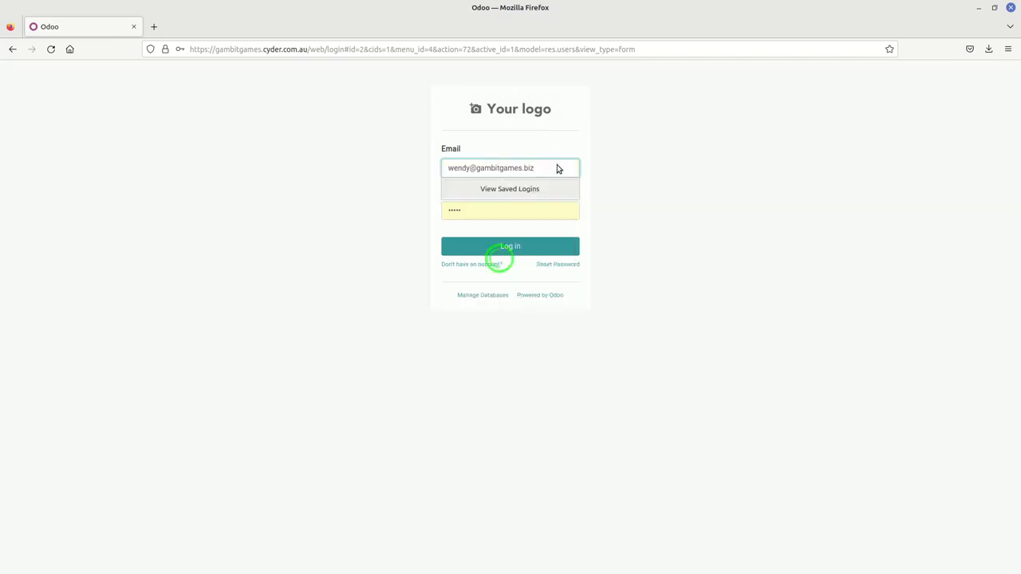
pyautogui.click(477, 212)
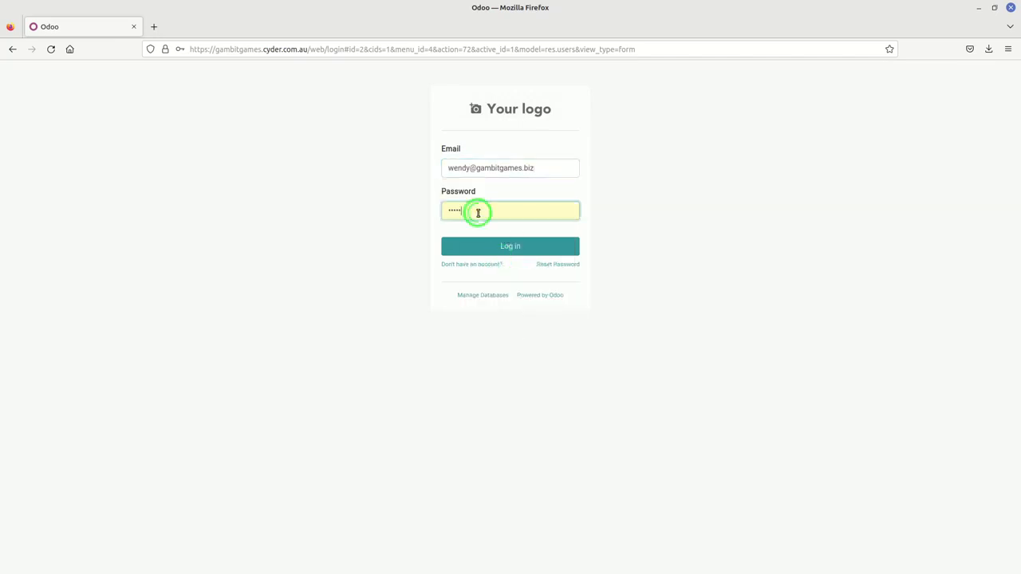
pyautogui.click(485, 211)
pyautogui.write('p••••••')
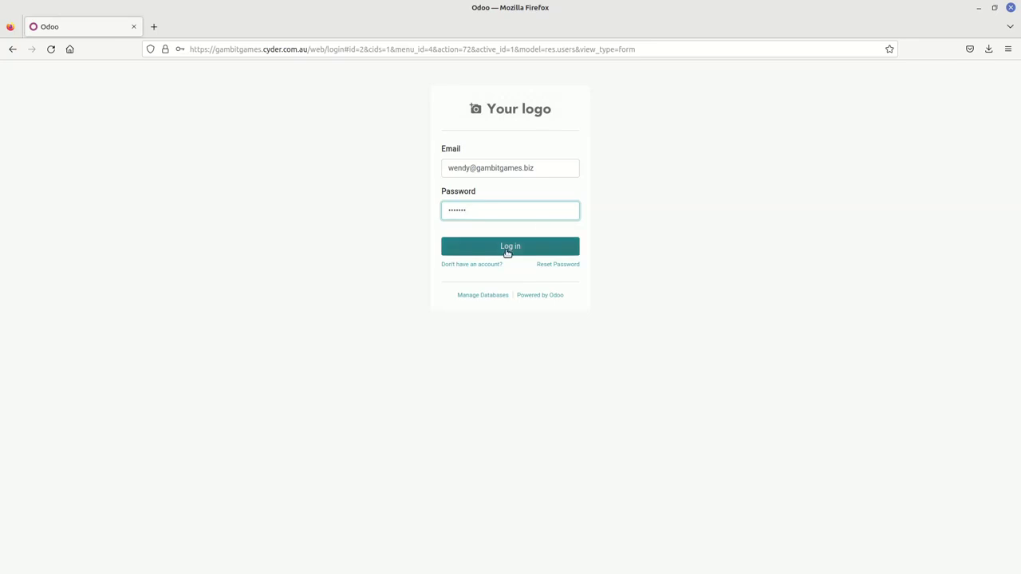
pyautogui.click(507, 250)
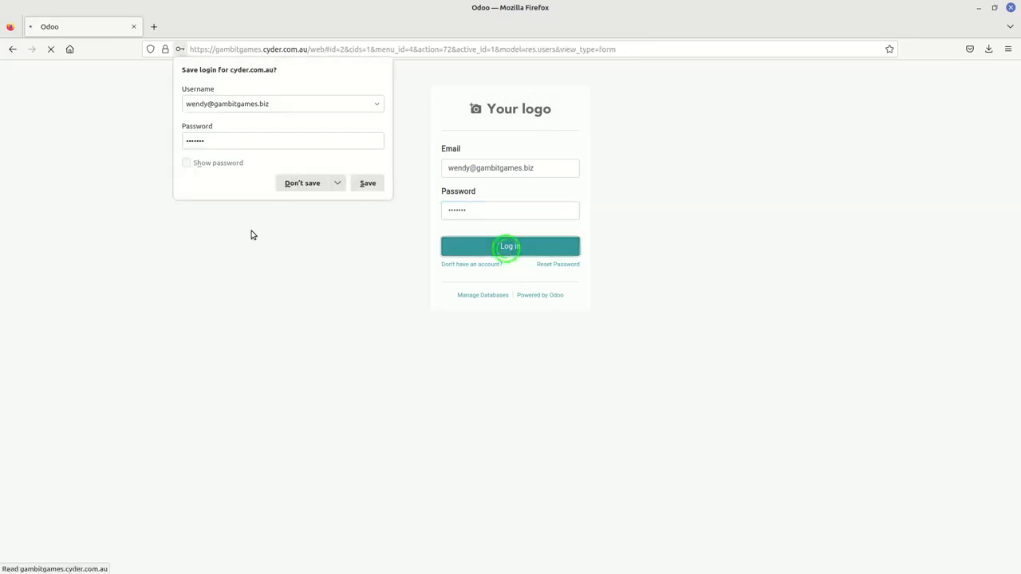
pyautogui.click(294, 185)
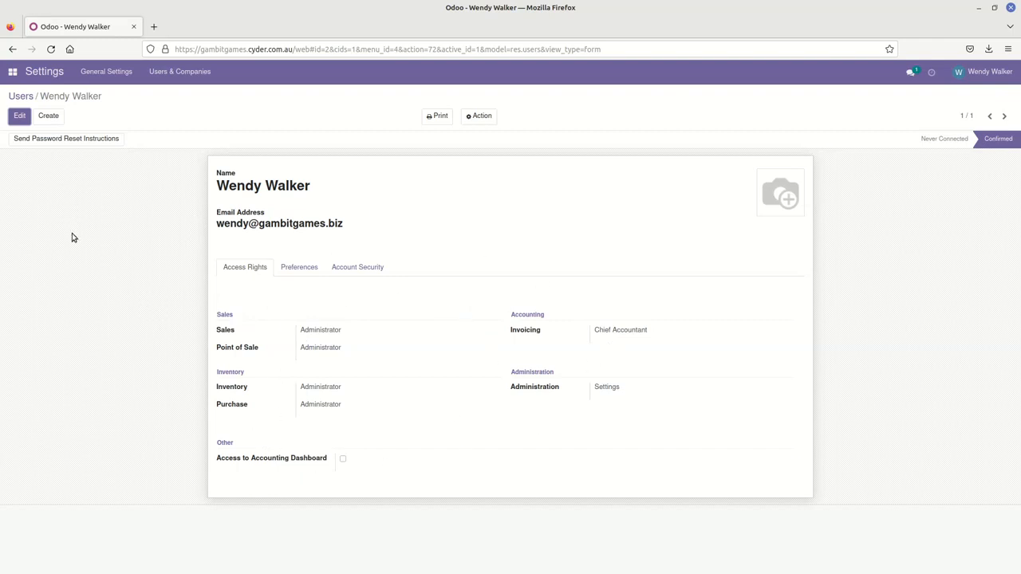
# Step: Return to the Users list via the breadcrumb
pyautogui.click(21, 97)
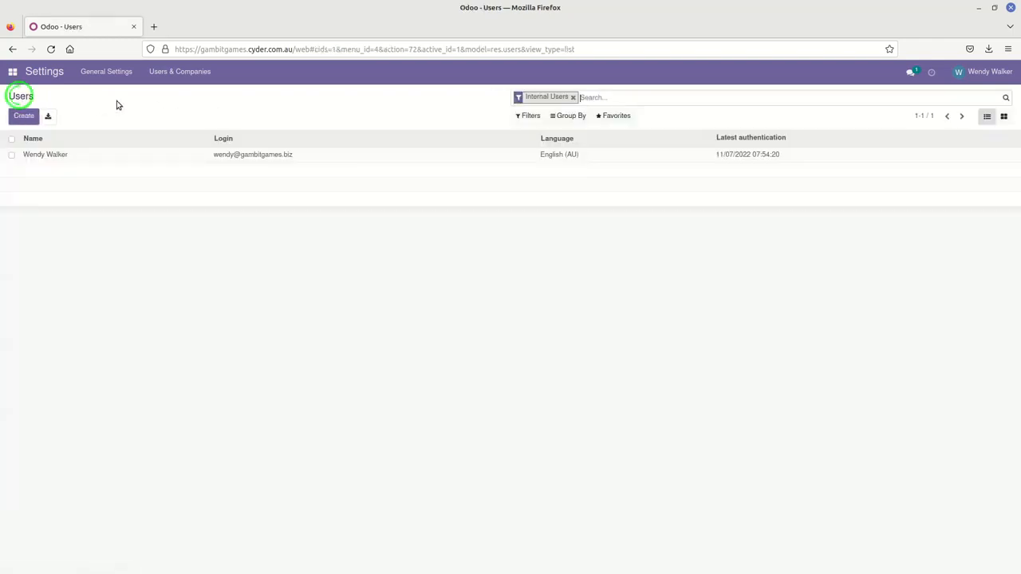
# Step: Open My Company from Settings' Manage Companies list
pyautogui.click(43, 71)
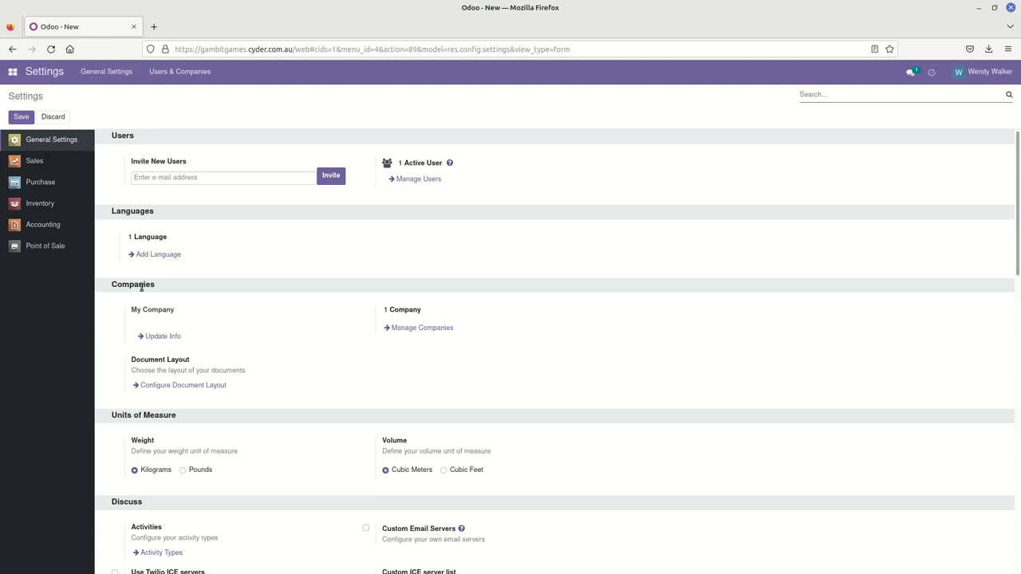
pyautogui.click(420, 330)
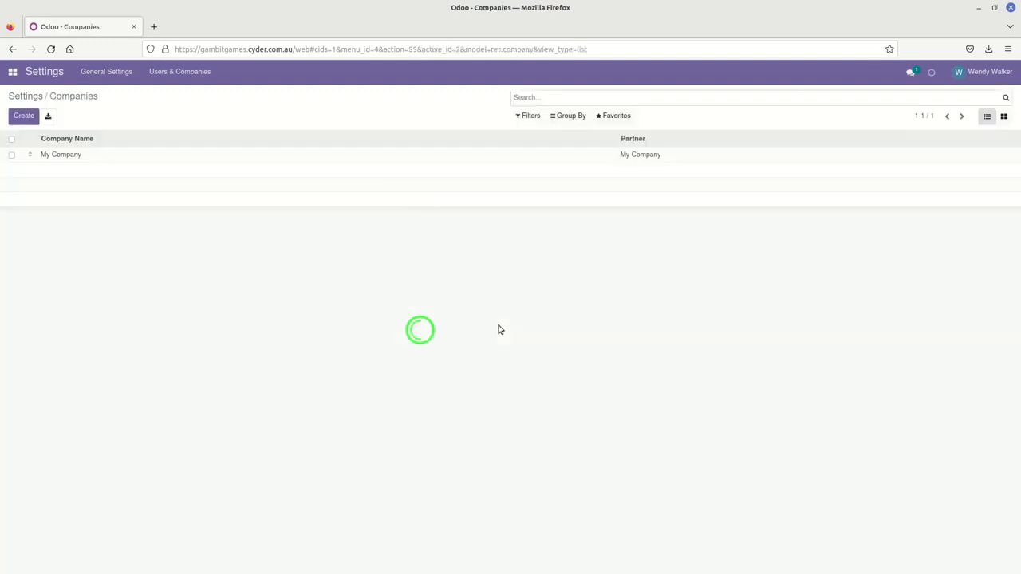
pyautogui.click(79, 158)
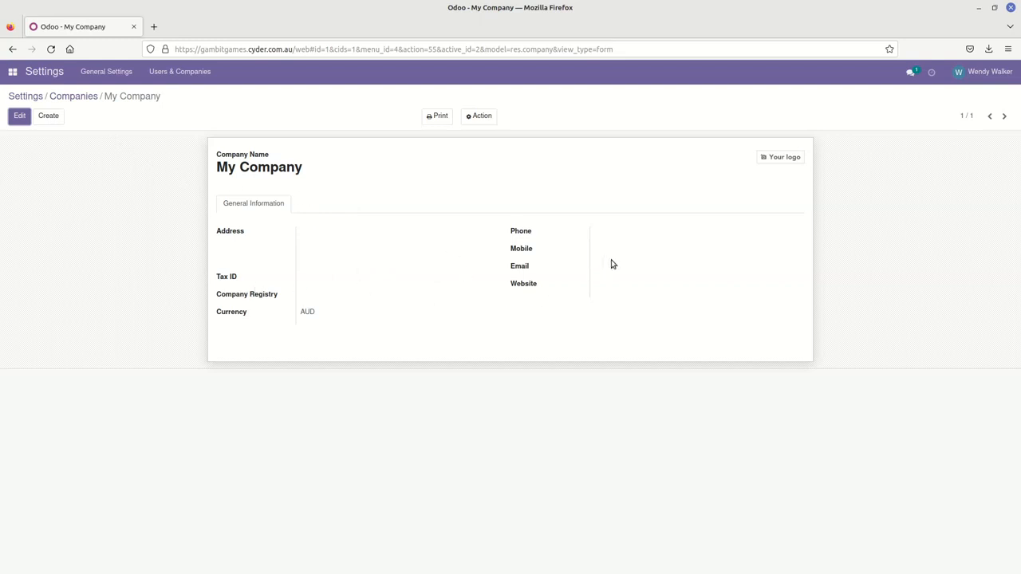
# Step: Change the company name from My Company to Gambit Games and enter the company e-mail
pyautogui.click(19, 117)
pyautogui.tripleClick(320, 170)
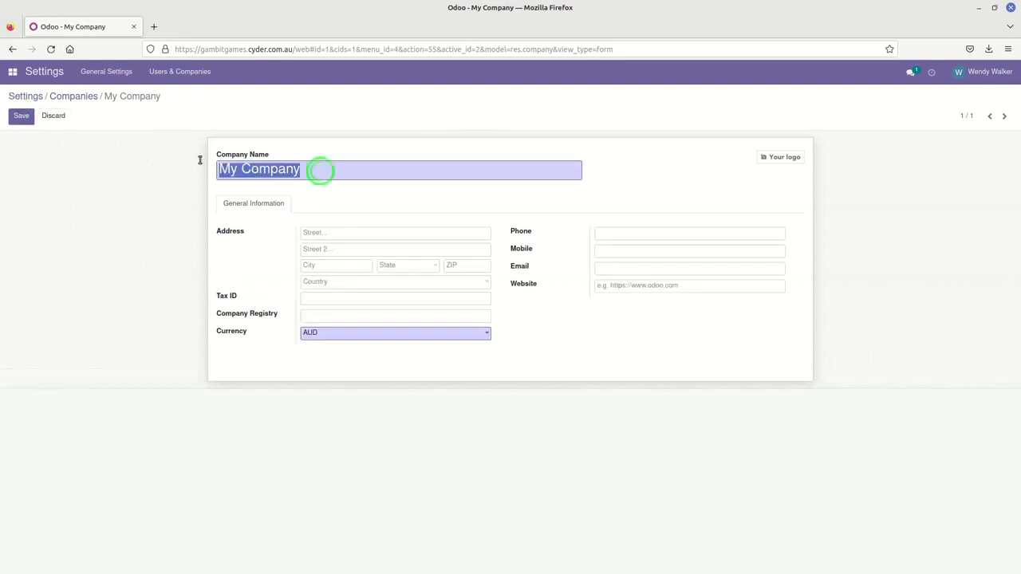
pyautogui.write('Ga')
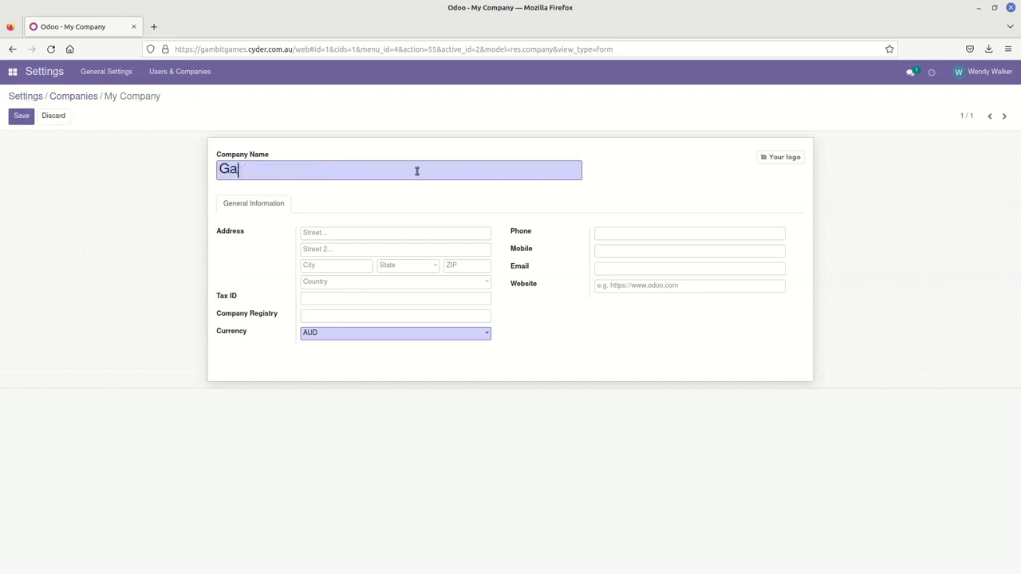
pyautogui.write('mbit Games')
pyautogui.click(637, 270)
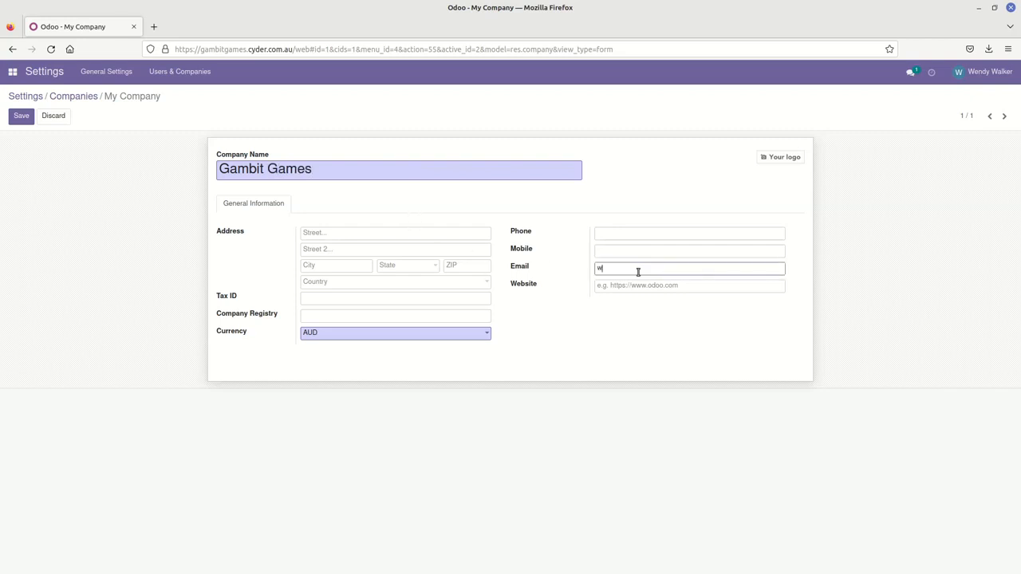
pyautogui.click(621, 285)
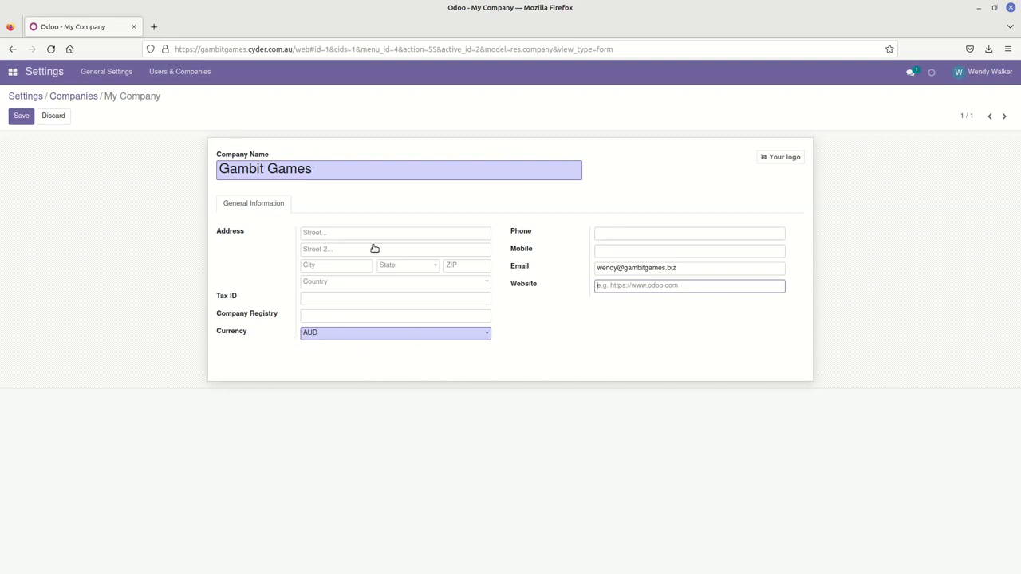
# Step: Enter the company street, city Melbourne, state Victoria (AU) and postcode 3000
pyautogui.click(325, 233)
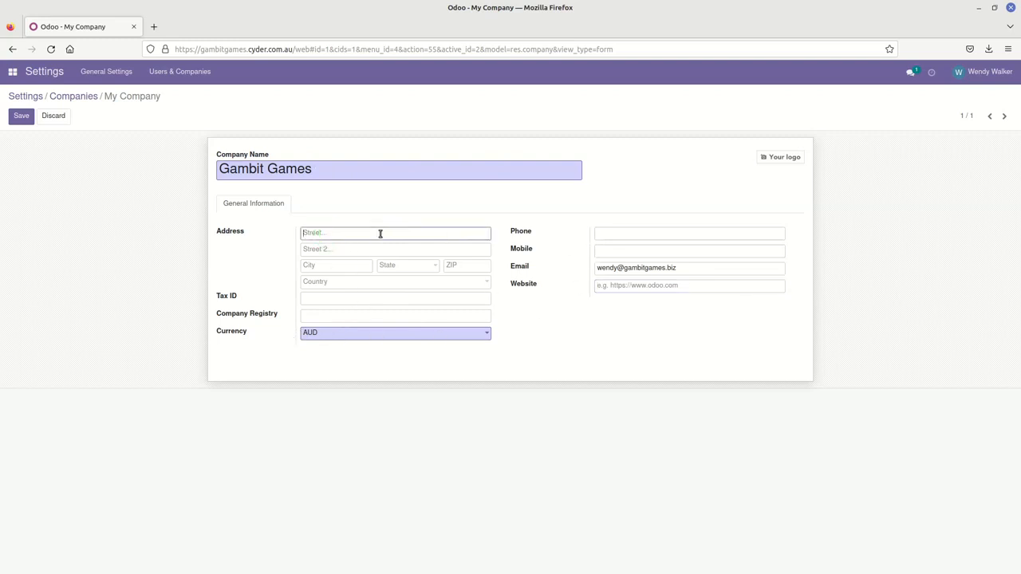
pyautogui.write('123 HighStre')
pyautogui.press('Tab')
pyautogui.press('Tab')
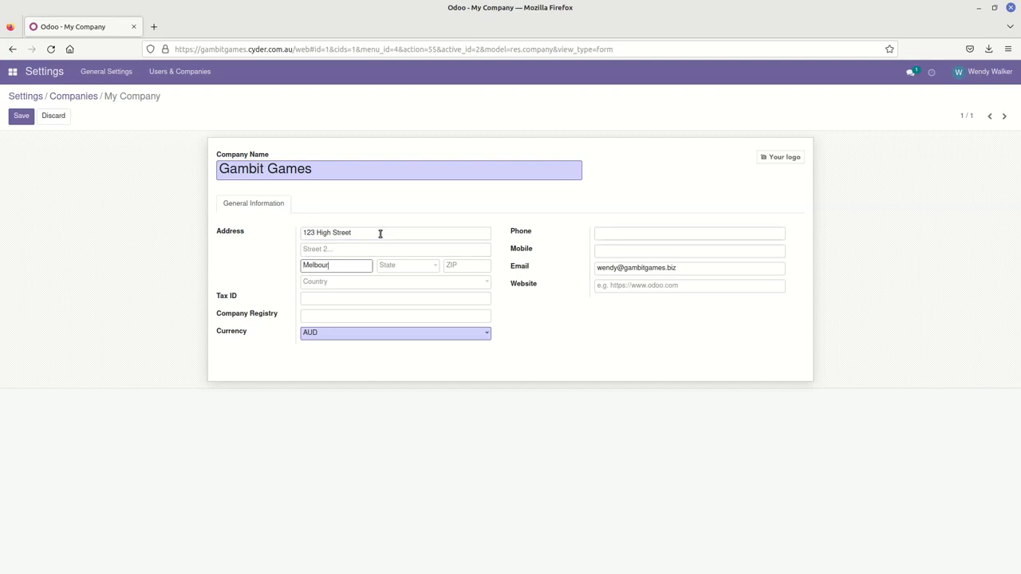
pyautogui.press('Tab')
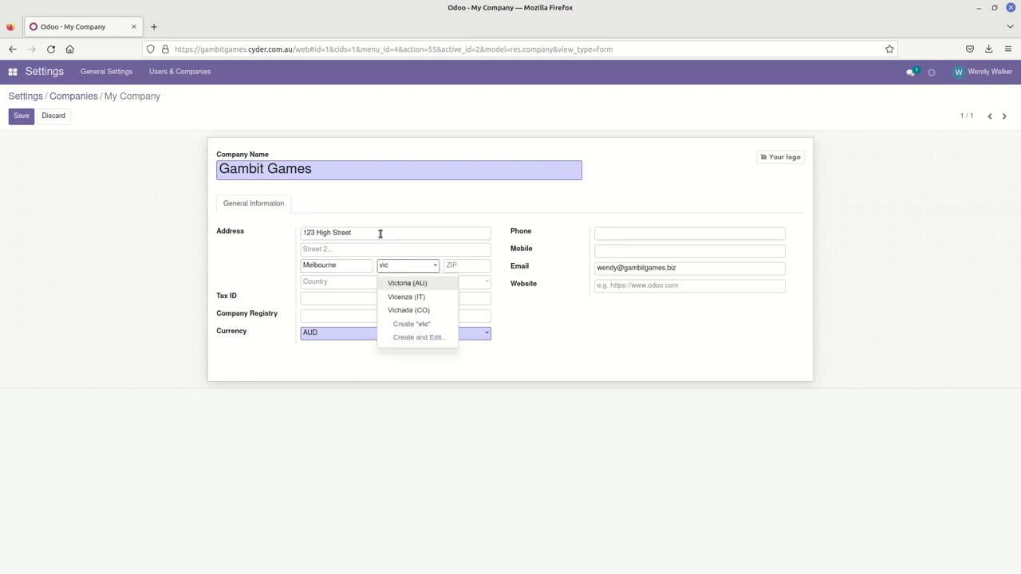
pyautogui.click(399, 284)
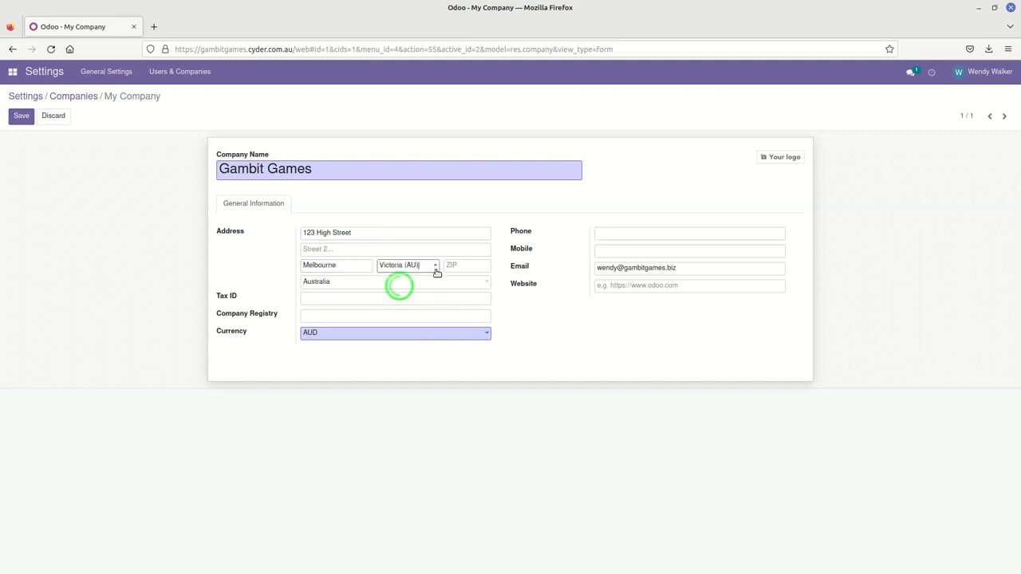
pyautogui.click(471, 267)
pyautogui.write('3000')
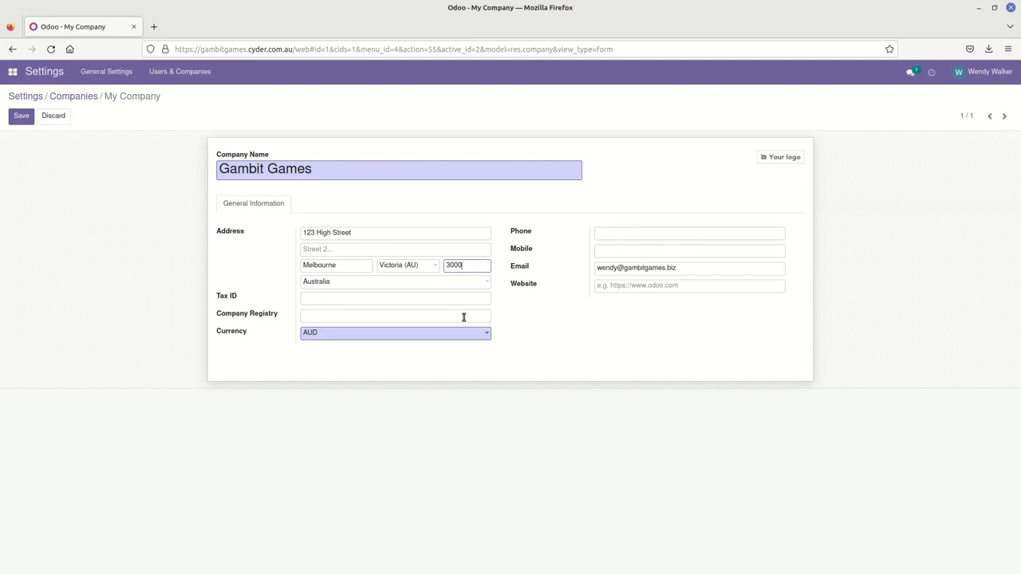
# Step: Upload the Gambit logo from Course/Lesson 1/artifacts, save the company, and return to Settings
pyautogui.moveTo(772, 164)
pyautogui.click(762, 160)
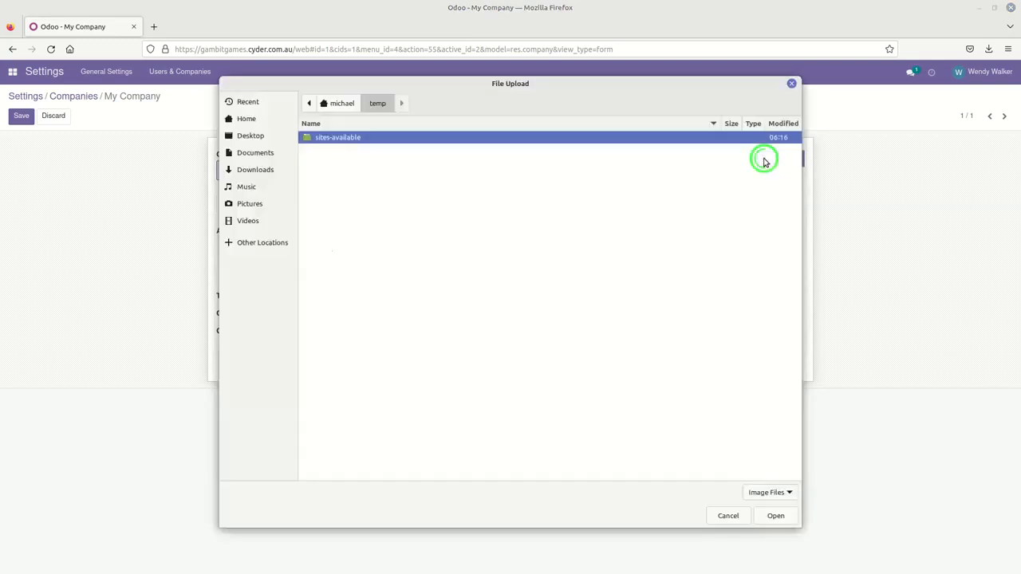
pyautogui.click(335, 103)
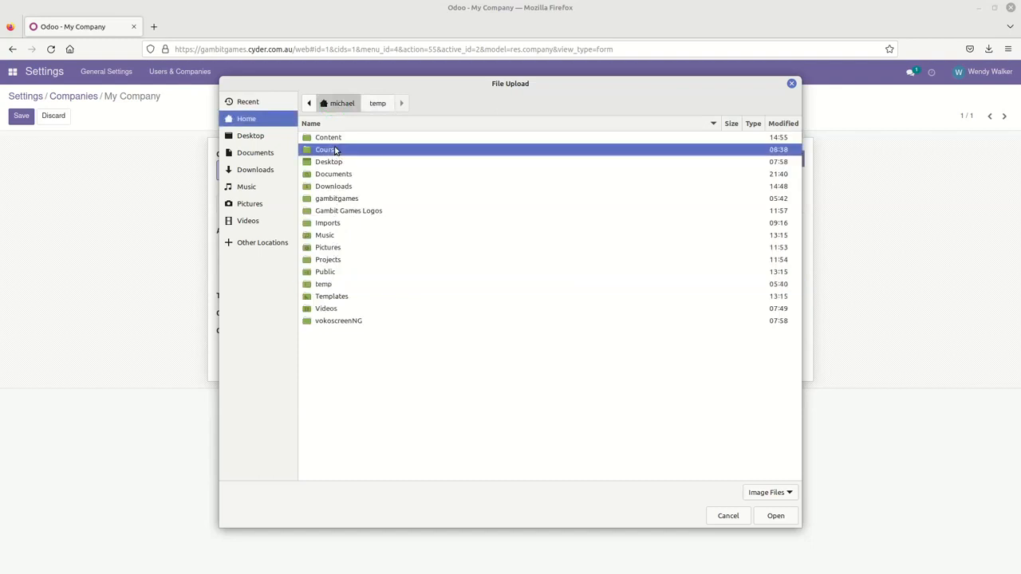
pyautogui.doubleClick(333, 150)
pyautogui.doubleClick(340, 150)
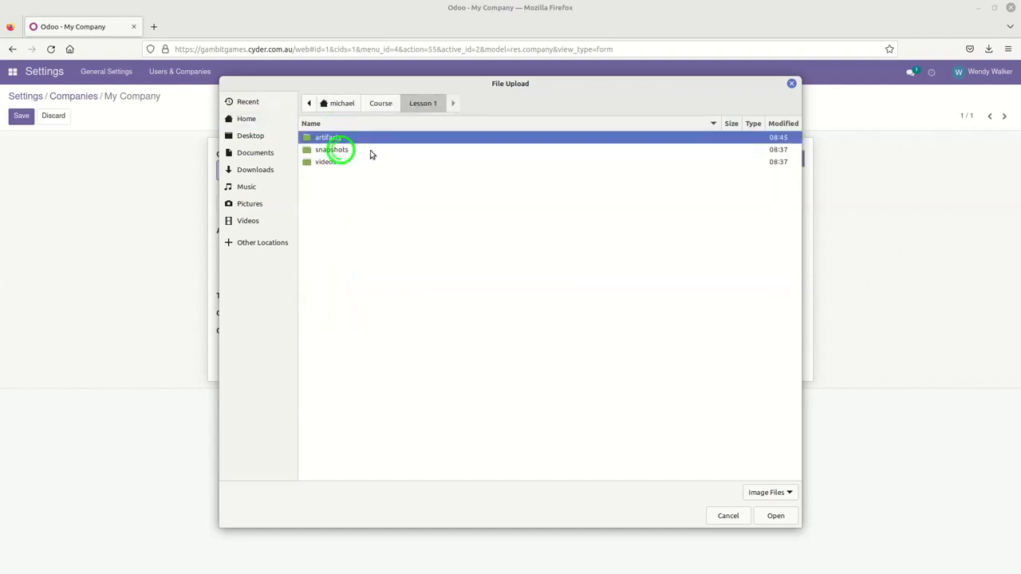
pyautogui.doubleClick(336, 140)
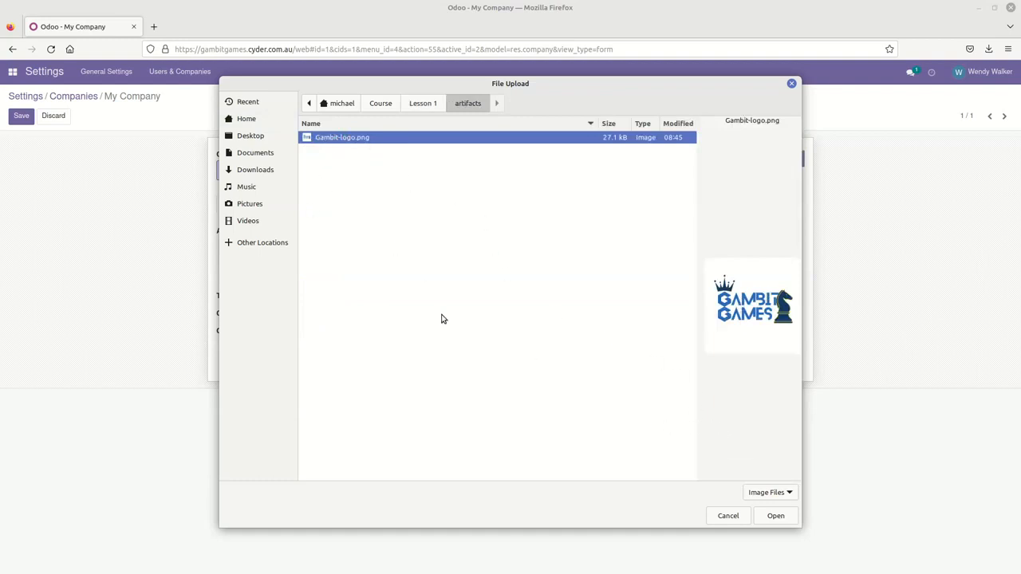
pyautogui.click(775, 516)
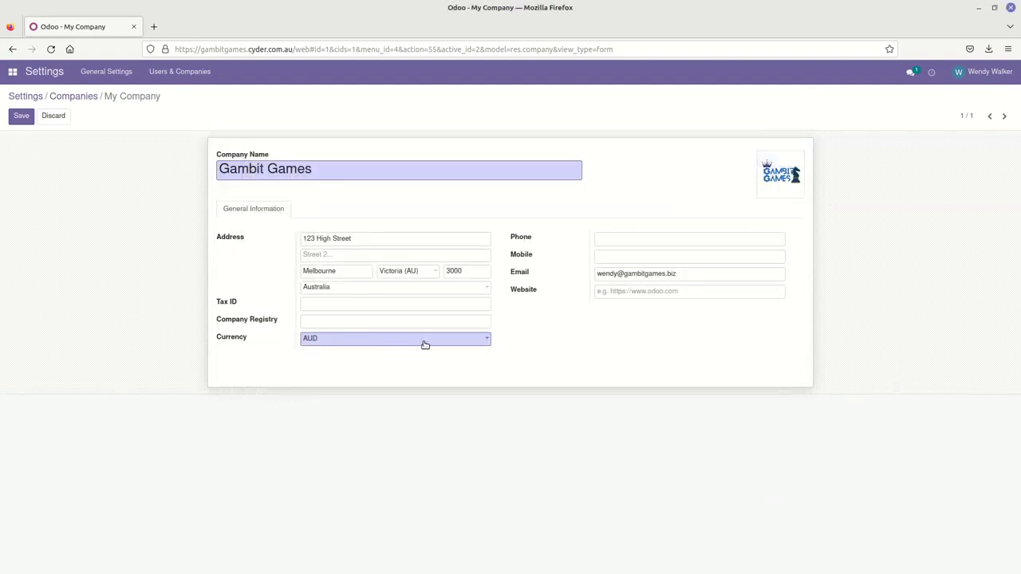
pyautogui.click(20, 118)
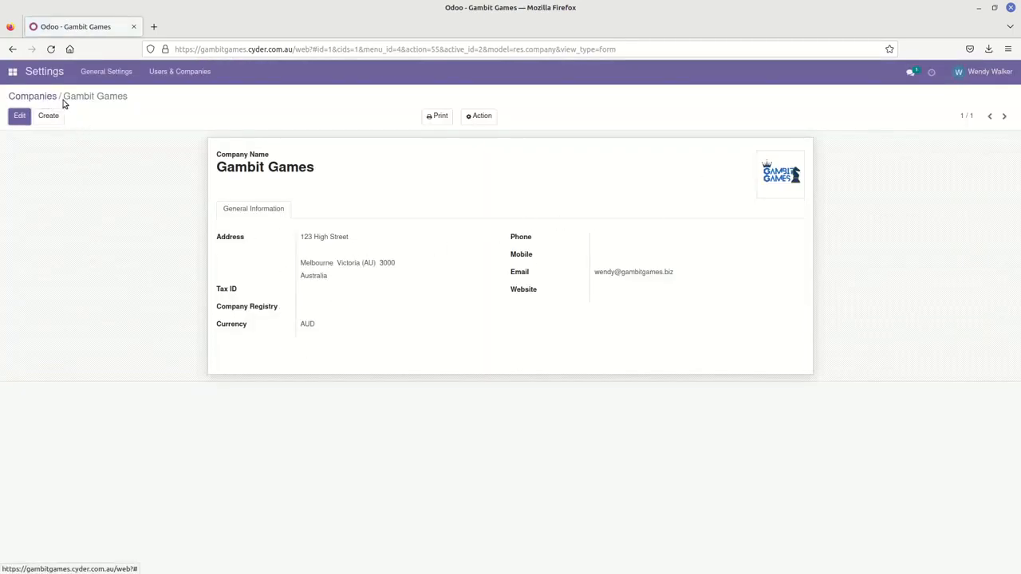
pyautogui.click(50, 73)
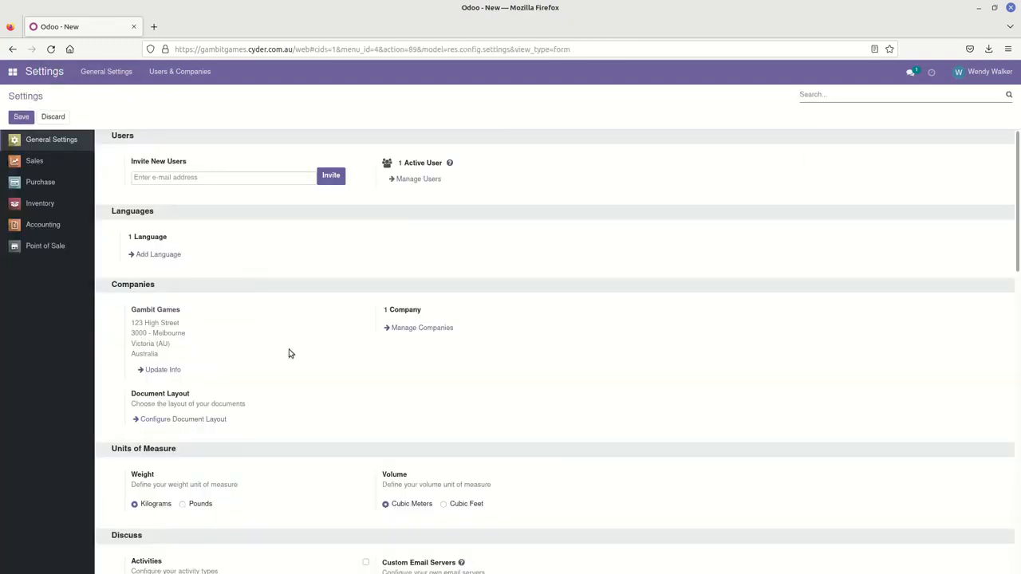
# Step: Open Configure Document Layout from the Companies section of General Settings
pyautogui.click(172, 420)
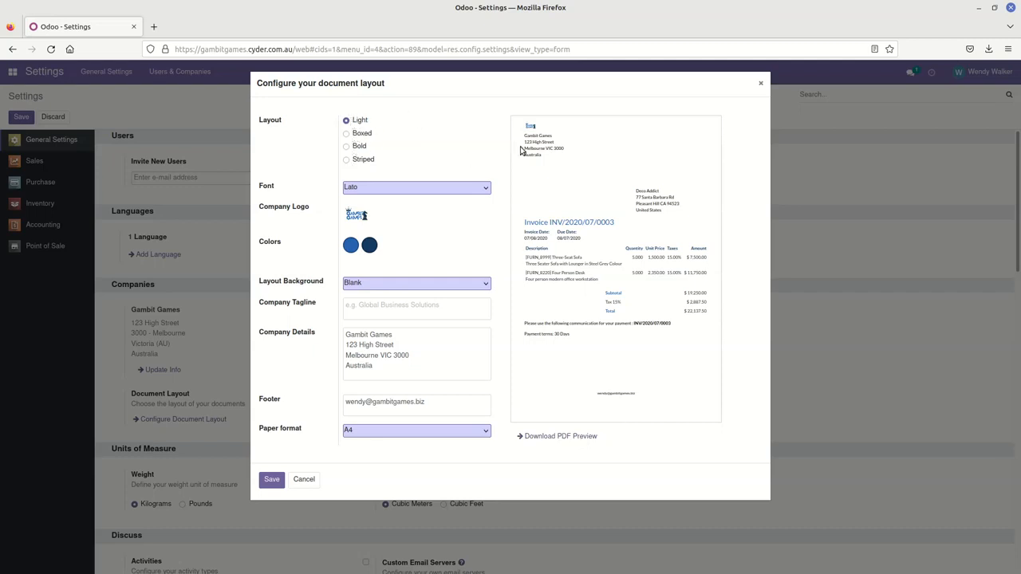
pyautogui.click(348, 134)
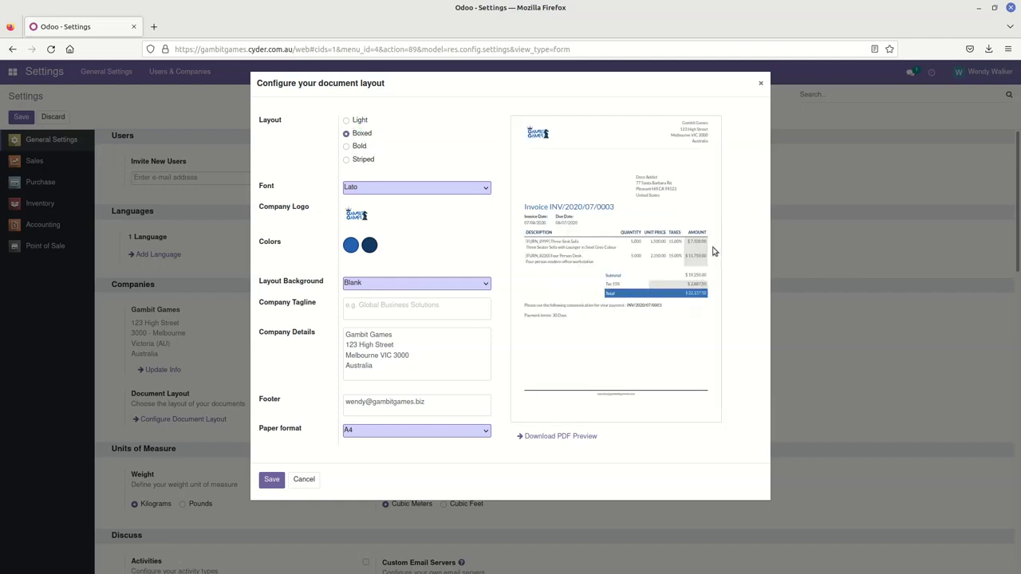
pyautogui.click(356, 149)
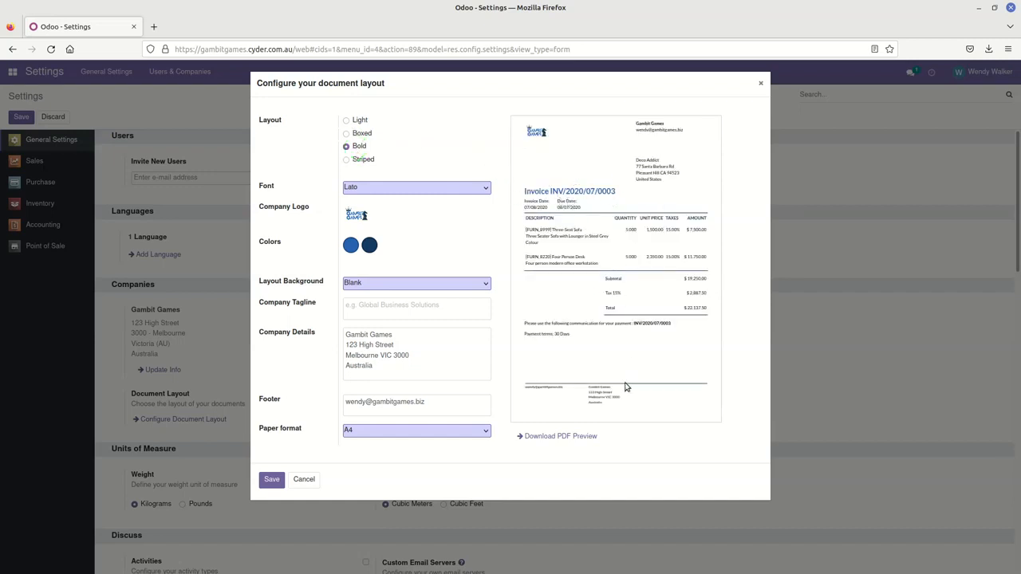
pyautogui.click(363, 159)
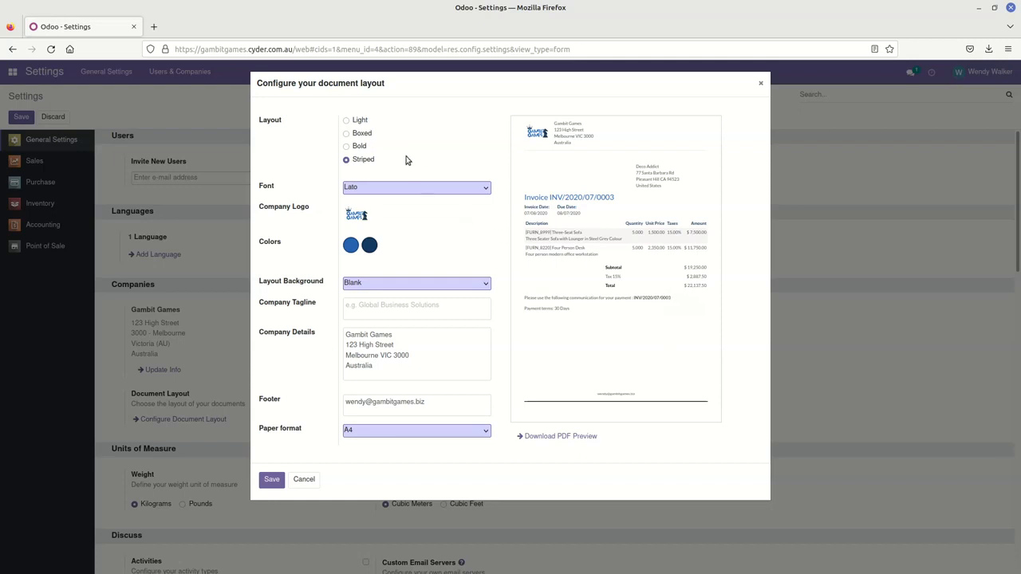
pyautogui.click(362, 146)
pyautogui.click(365, 134)
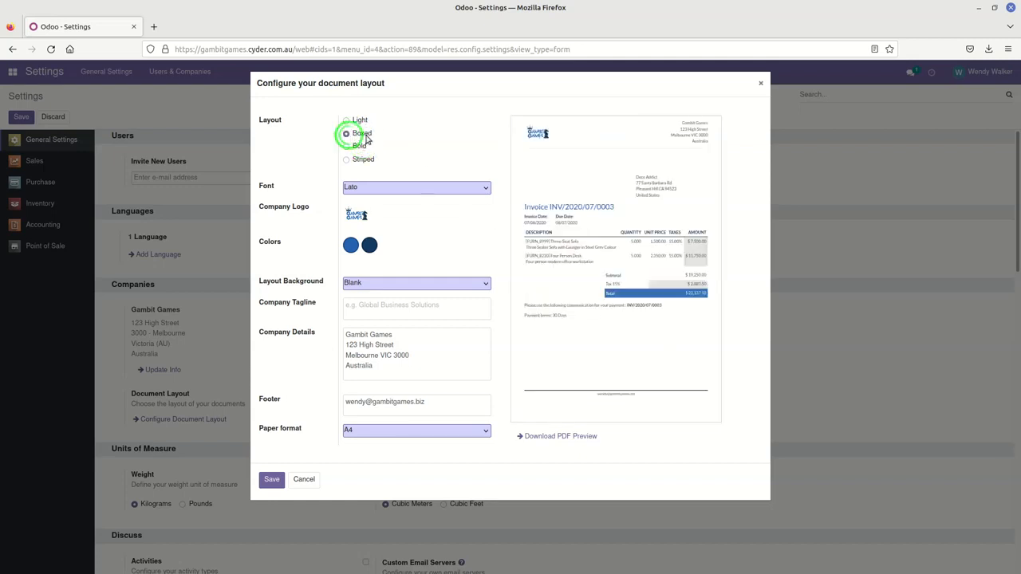
pyautogui.click(354, 120)
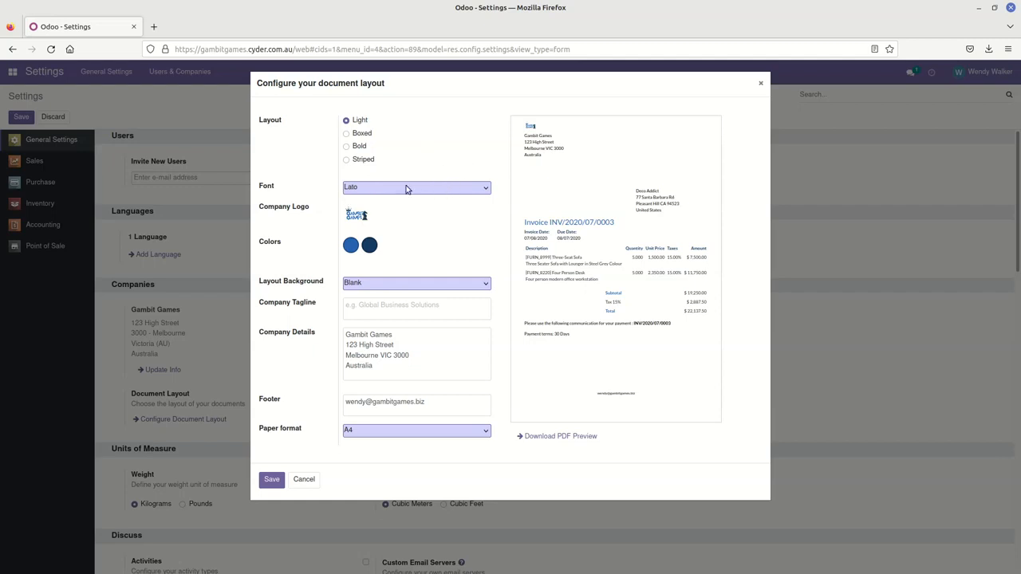
pyautogui.click(459, 190)
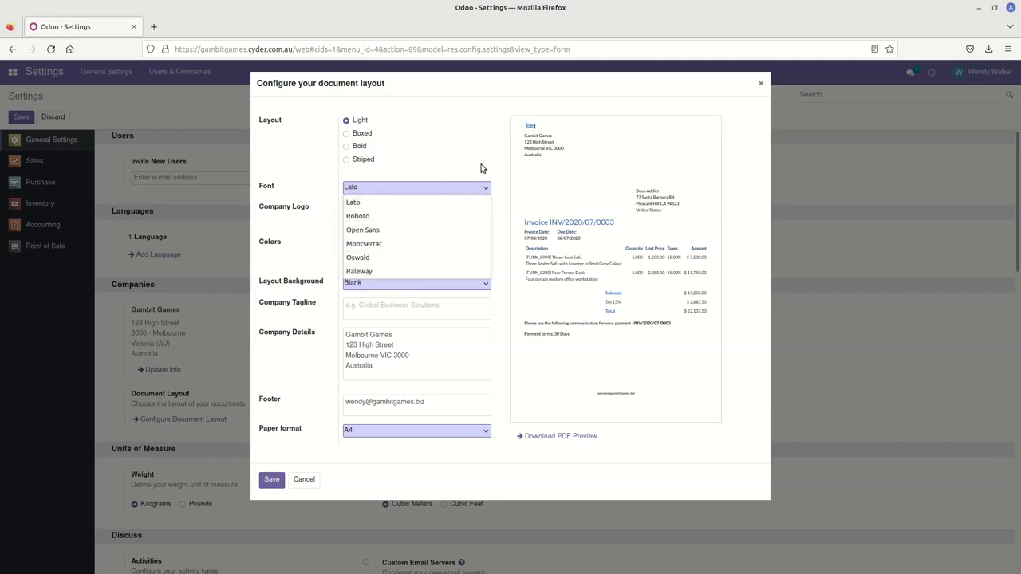
pyautogui.click(481, 164)
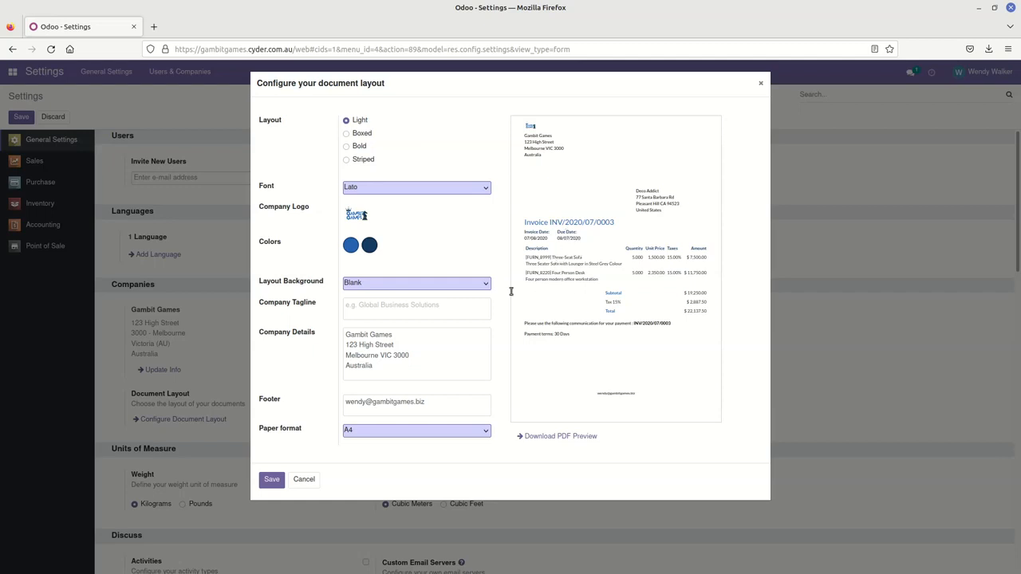
pyautogui.click(371, 304)
# Step: Enter the tagline 'Fun times for everyone' and place the cursor after Australia in Company Details
pyautogui.write('Fun times for everyone!')
pyautogui.click(445, 342)
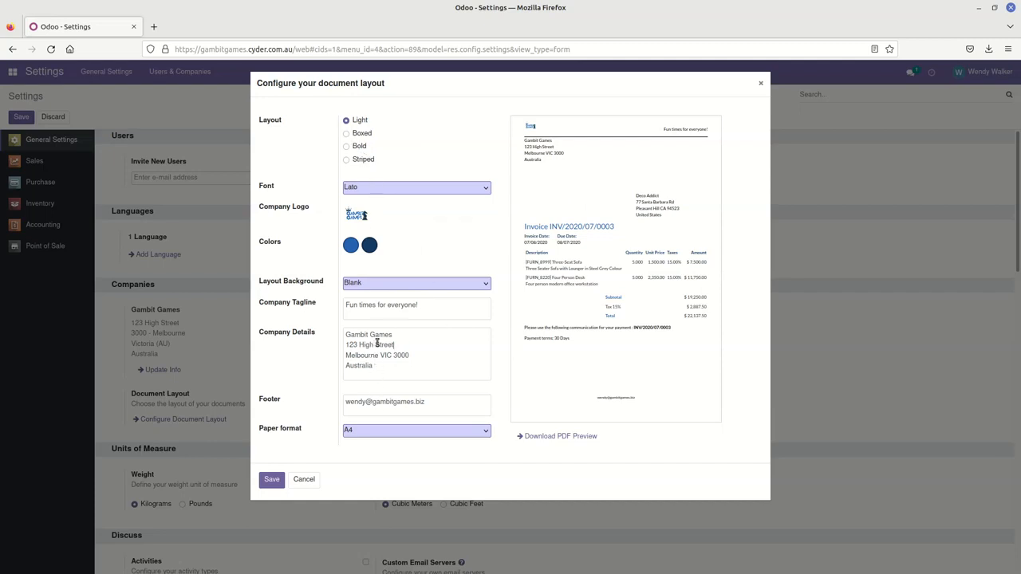
pyautogui.click(416, 346)
pyautogui.moveTo(382, 367); pyautogui.dragTo(348, 368)
pyautogui.click(417, 374)
pyautogui.click(417, 374)
# Step: Add an 'Email:' label and a BSB and account number line to the footer, bolding the labels
pyautogui.click(438, 401)
pyautogui.write('Email:')
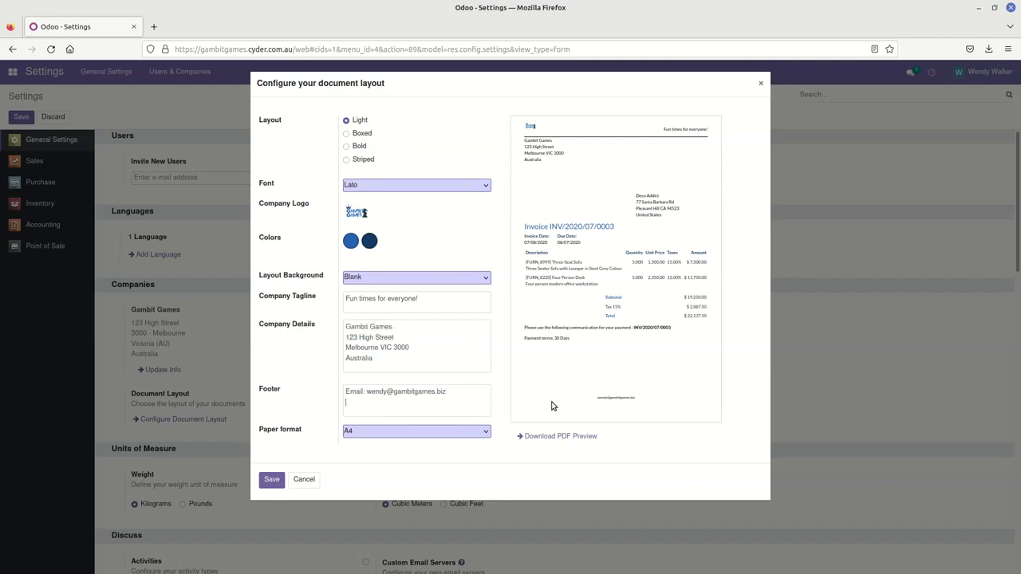
pyautogui.write('A')
pyautogui.write('S')
pyautogui.write('B: ')
pyautogui.write('123')
pyautogui.write('-456 A')
pyautogui.write('ccount')
pyautogui.write(': 123456')
pyautogui.hotkey('shift', 'Left')
pyautogui.hotkey('shift', 'Left')
pyautogui.hotkey('shift', 'Left')
pyautogui.hotkey('shift', 'Left')
pyautogui.hotkey('shift', 'Left')
pyautogui.hotkey('shift', 'Left')
pyautogui.hotkey('shift', 'Left')
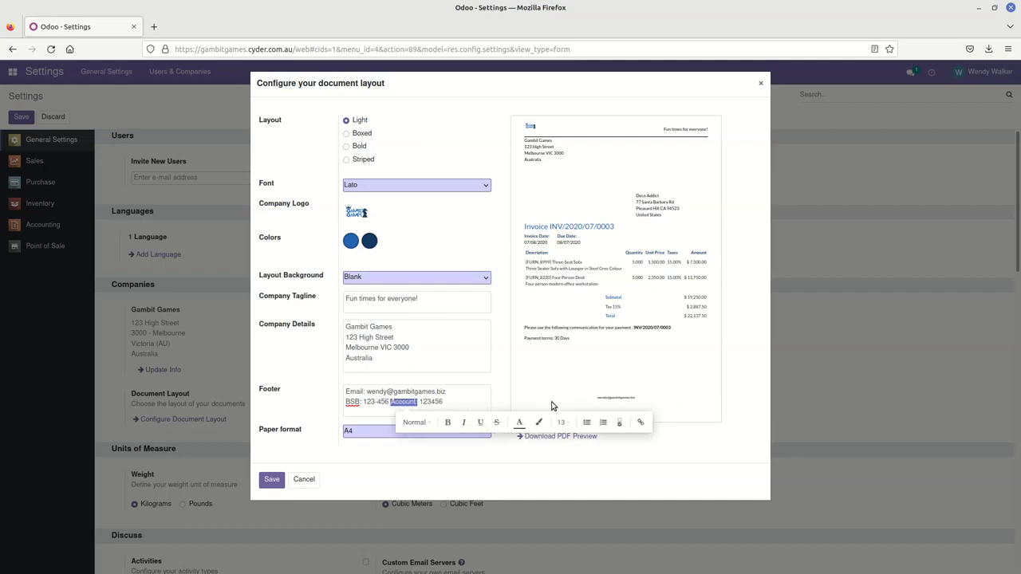
pyautogui.click(447, 422)
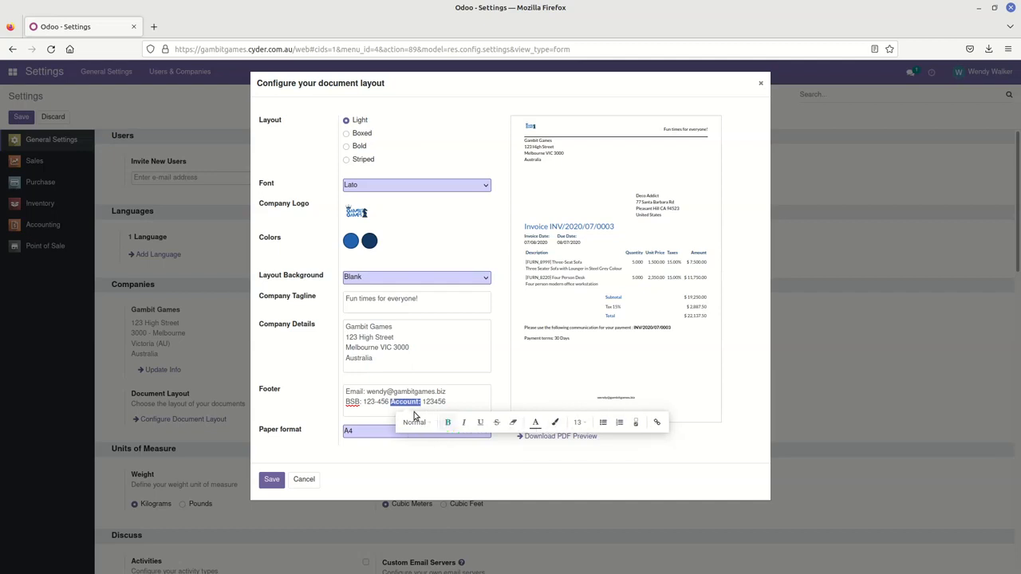
pyautogui.click(362, 401)
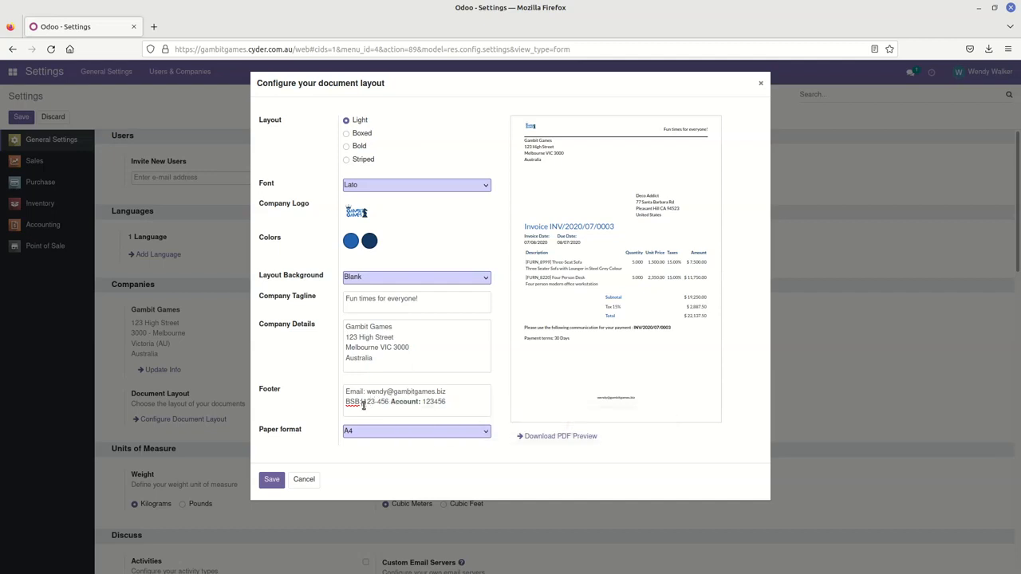
pyautogui.hotkey('shift', 'Left')
pyautogui.hotkey('shift', 'Left')
pyautogui.hotkey('shift', 'Left')
pyautogui.hotkey('shift', 'Left')
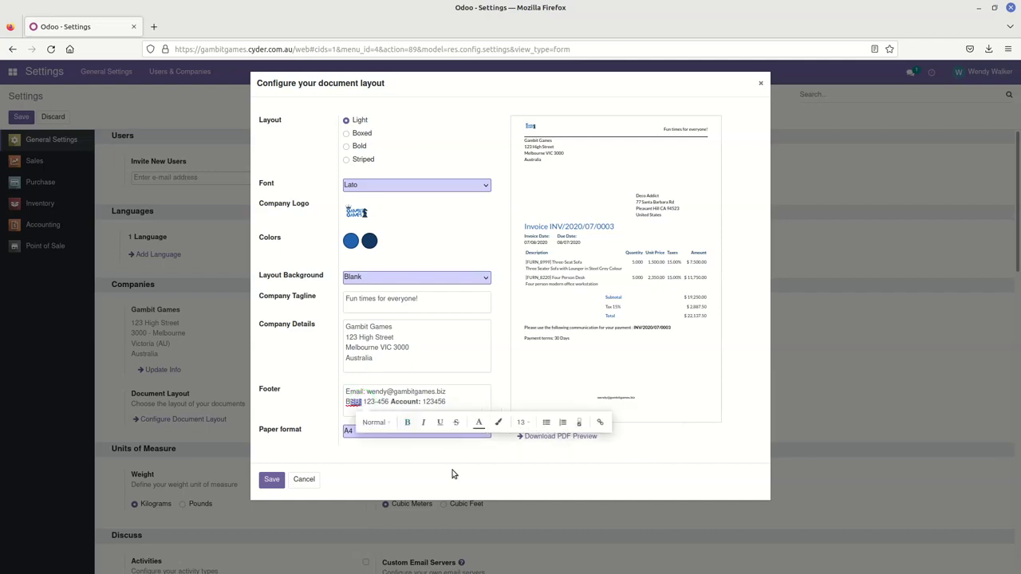
pyautogui.click(403, 423)
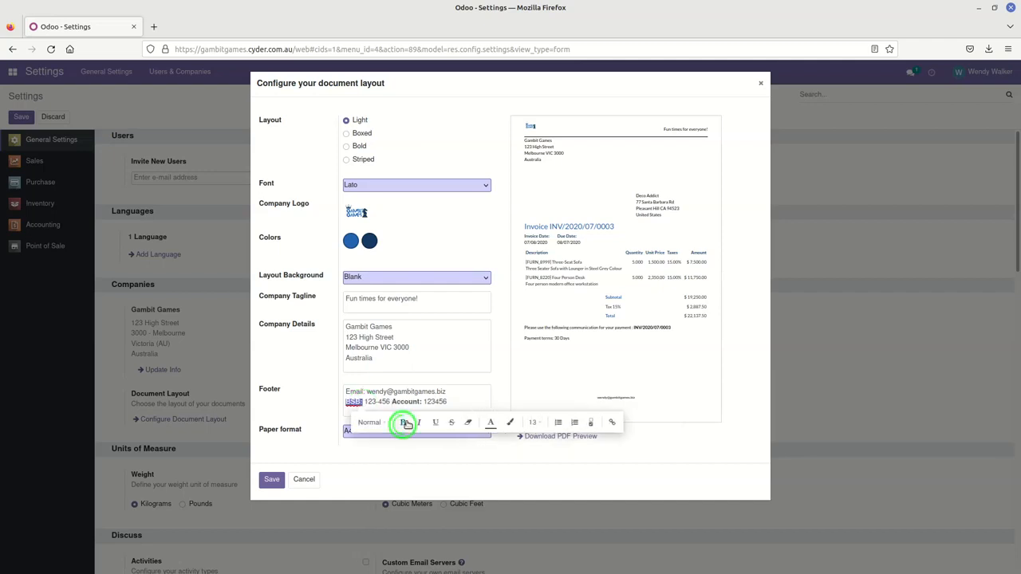
# Step: Check the bank line in the invoice preview, then start and remove an 'ABN:' footer line
pyautogui.click(459, 357)
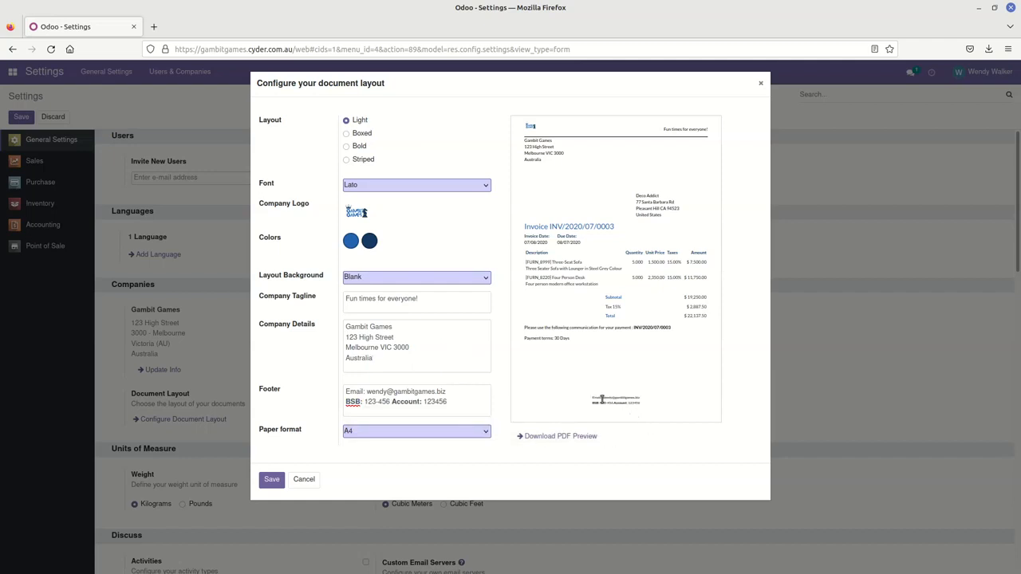
pyautogui.moveTo(643, 404); pyautogui.dragTo(589, 405)
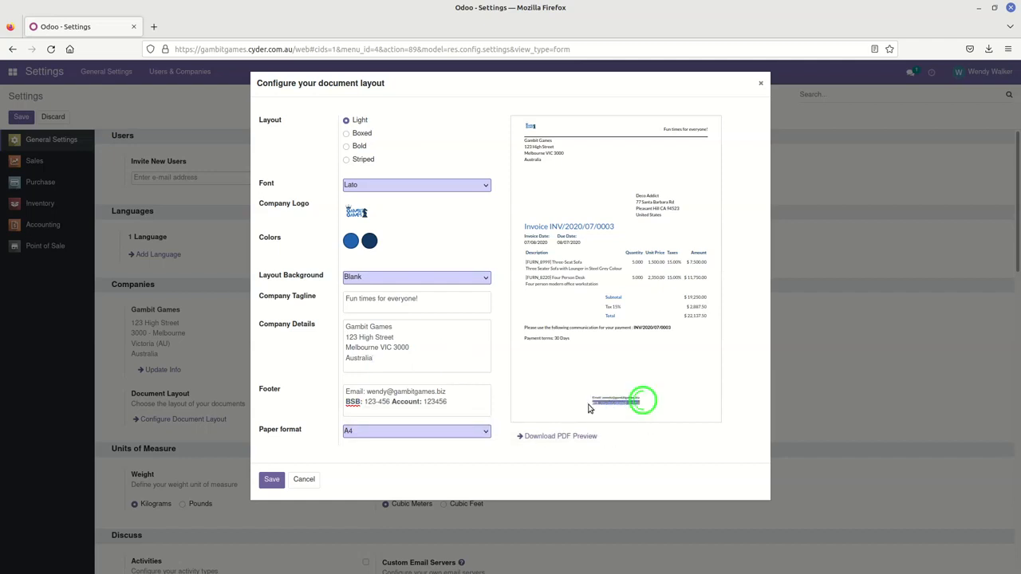
pyautogui.click(672, 383)
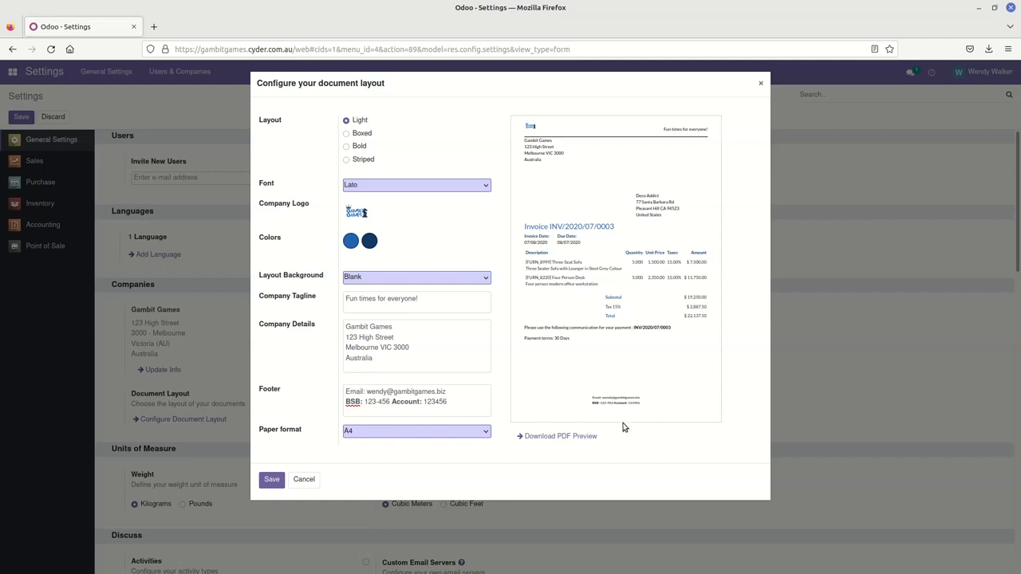
pyautogui.click(461, 399)
pyautogui.press('Return')
pyautogui.write('ABN:')
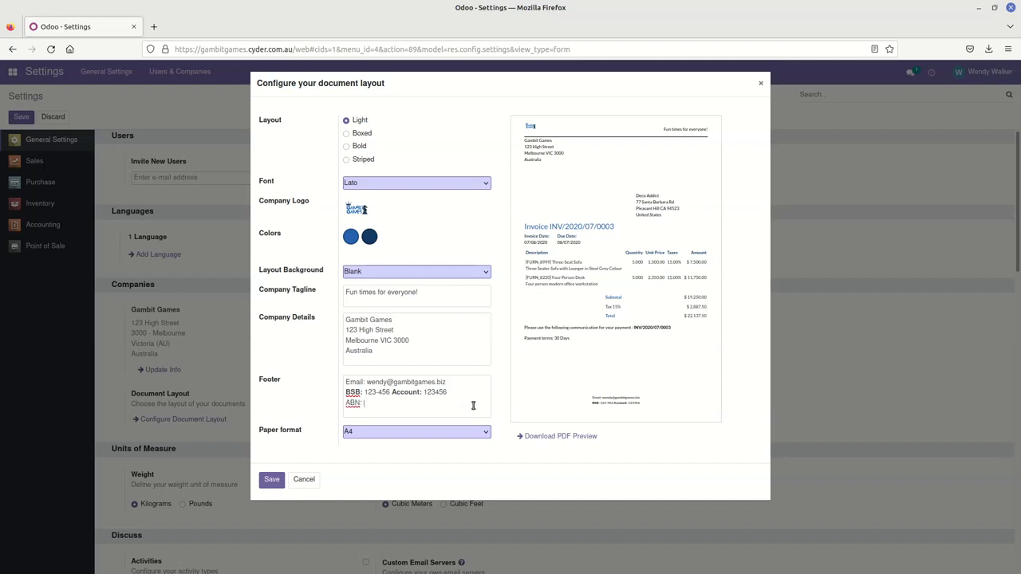
pyautogui.press('BackSpace')
pyautogui.press('BackSpace')
pyautogui.press('BackSpace')
pyautogui.press('BackSpace')
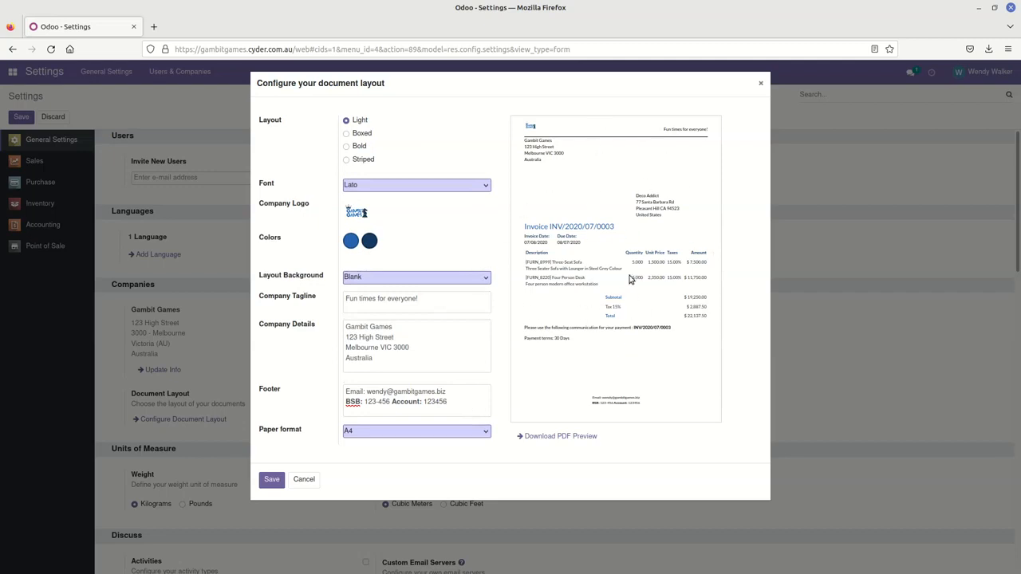
pyautogui.click(348, 139)
pyautogui.click(346, 134)
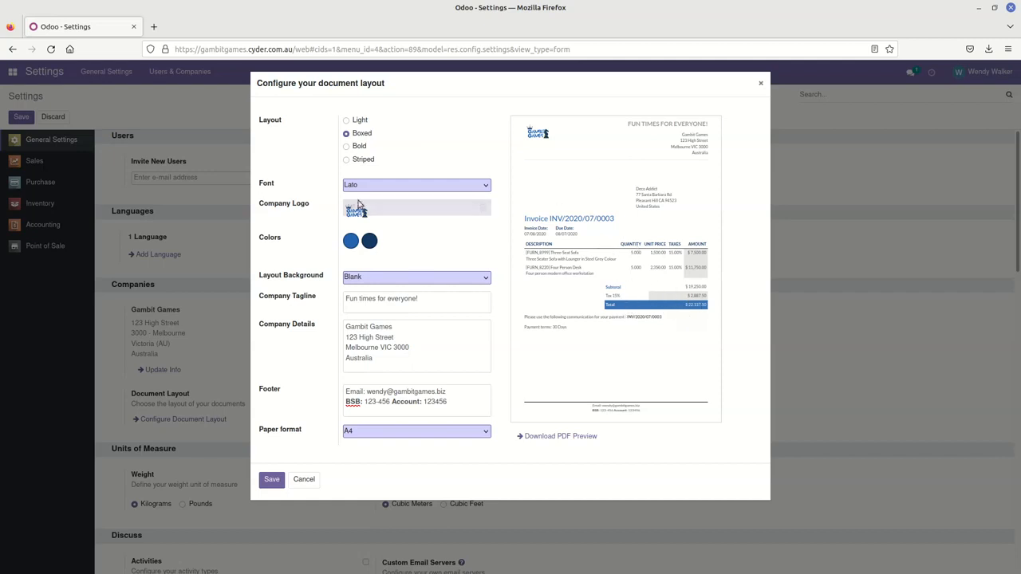
pyautogui.click(356, 147)
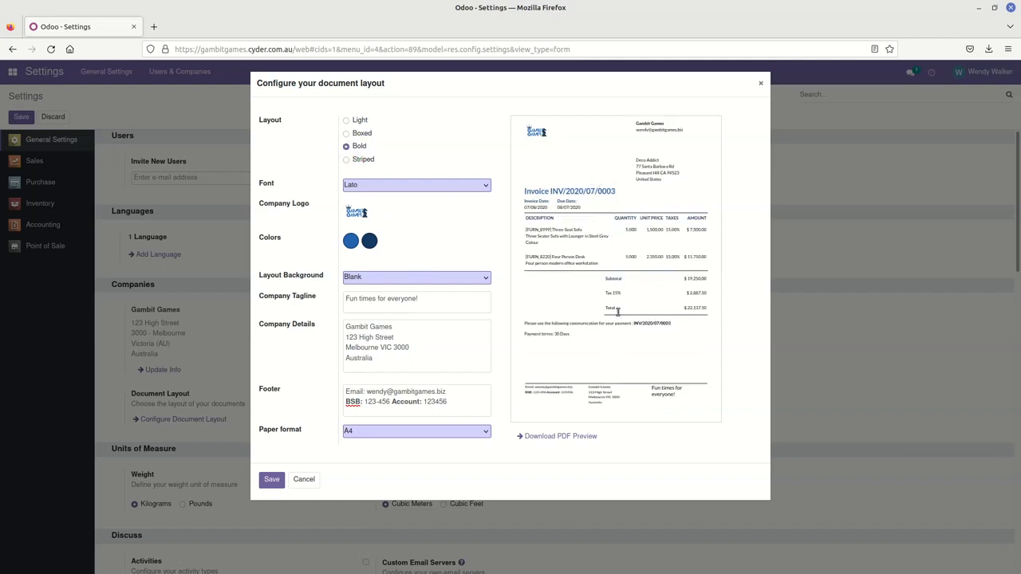
pyautogui.click(367, 162)
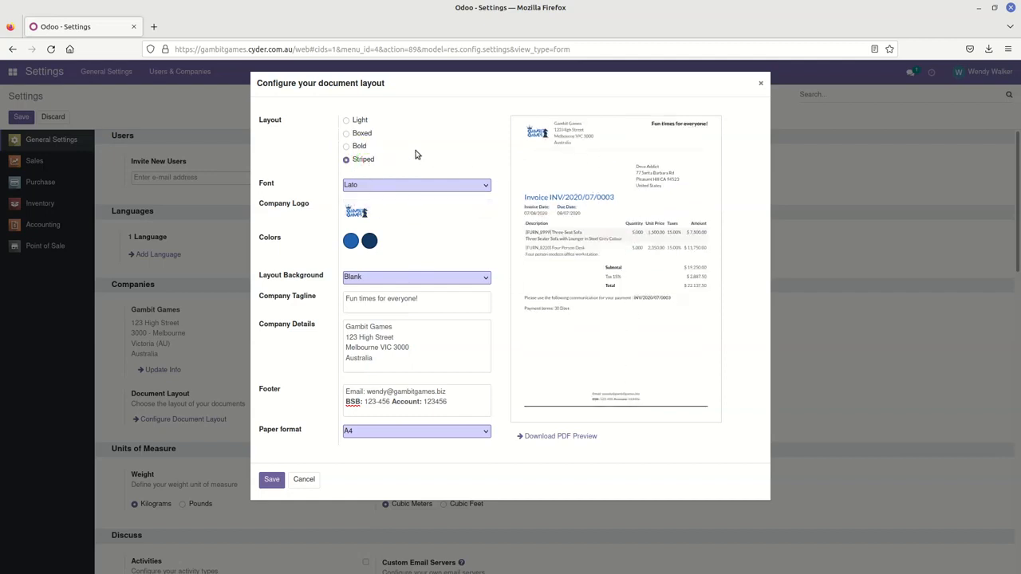
pyautogui.click(347, 121)
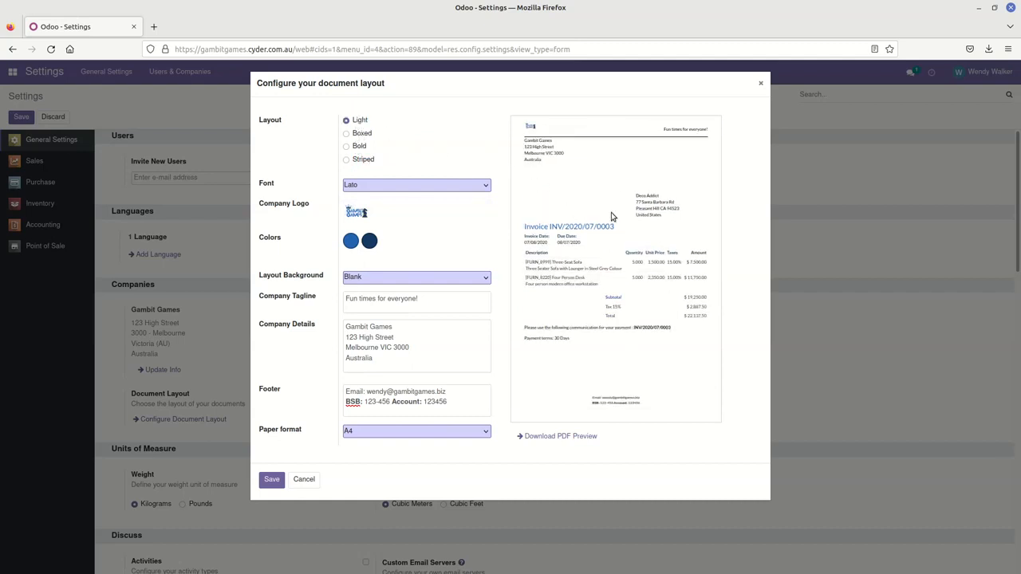
# Step: Save the Light, Lato, A4 document layout with its tagline and two-line bank footer
pyautogui.click(271, 481)
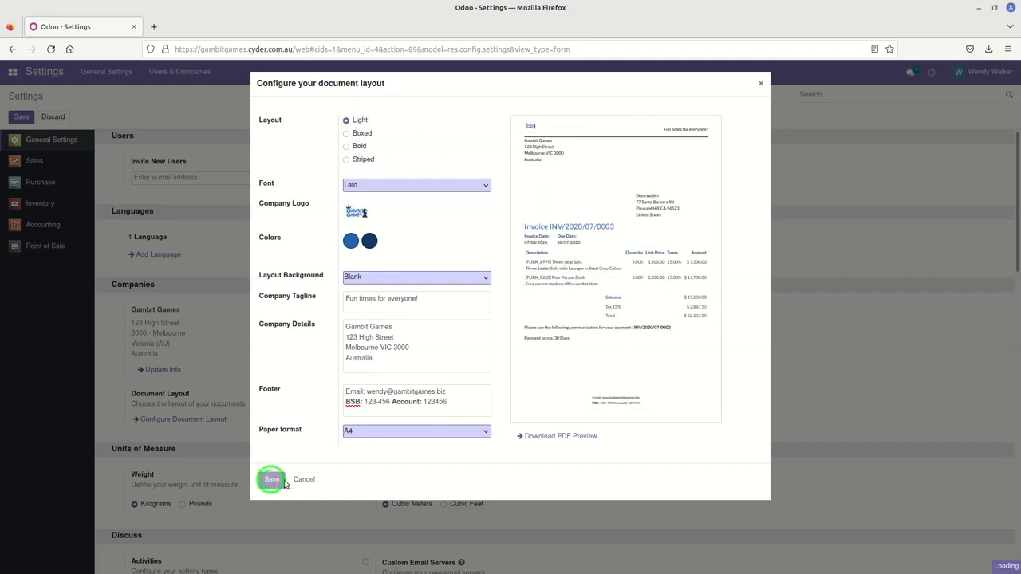